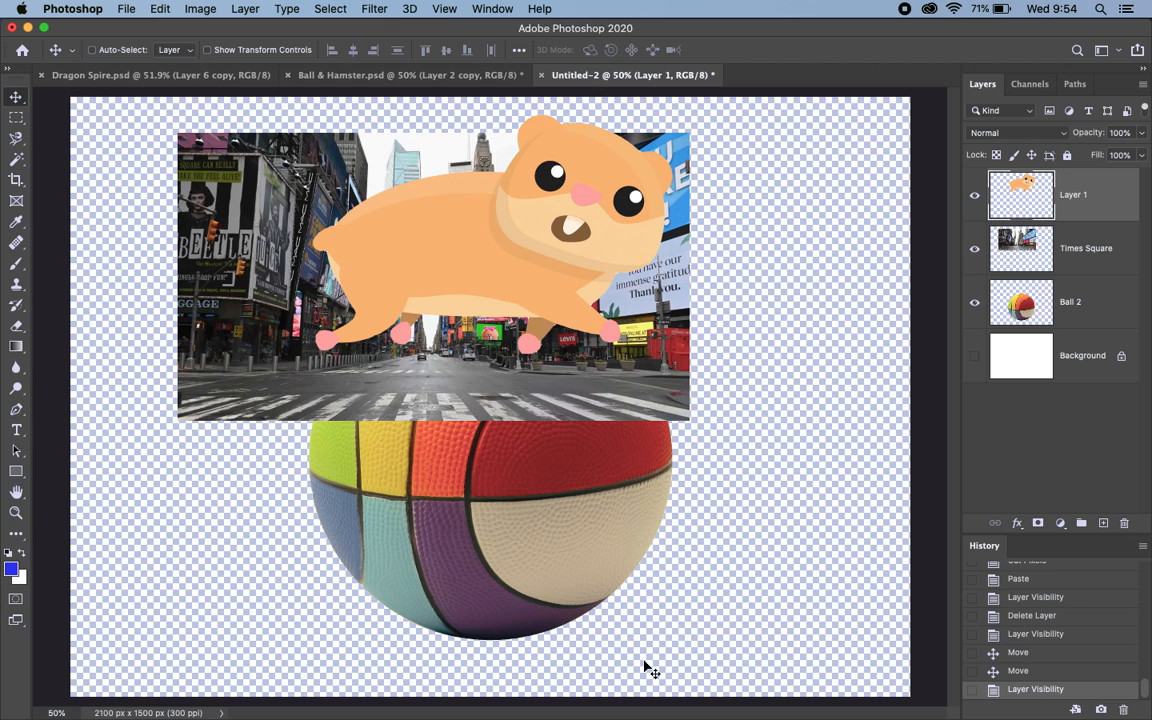
Compare the finished composition in Ball & Hamster.psd with the unarranged layers in Untitled-2
click(420, 74)
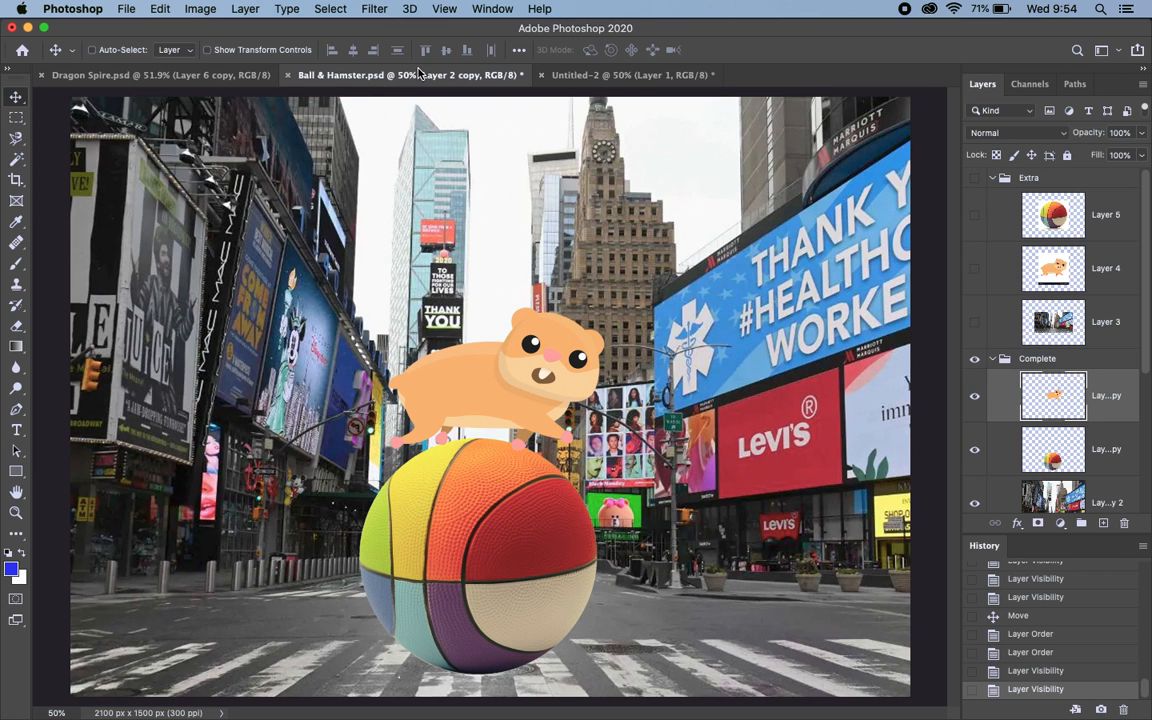
click(588, 76)
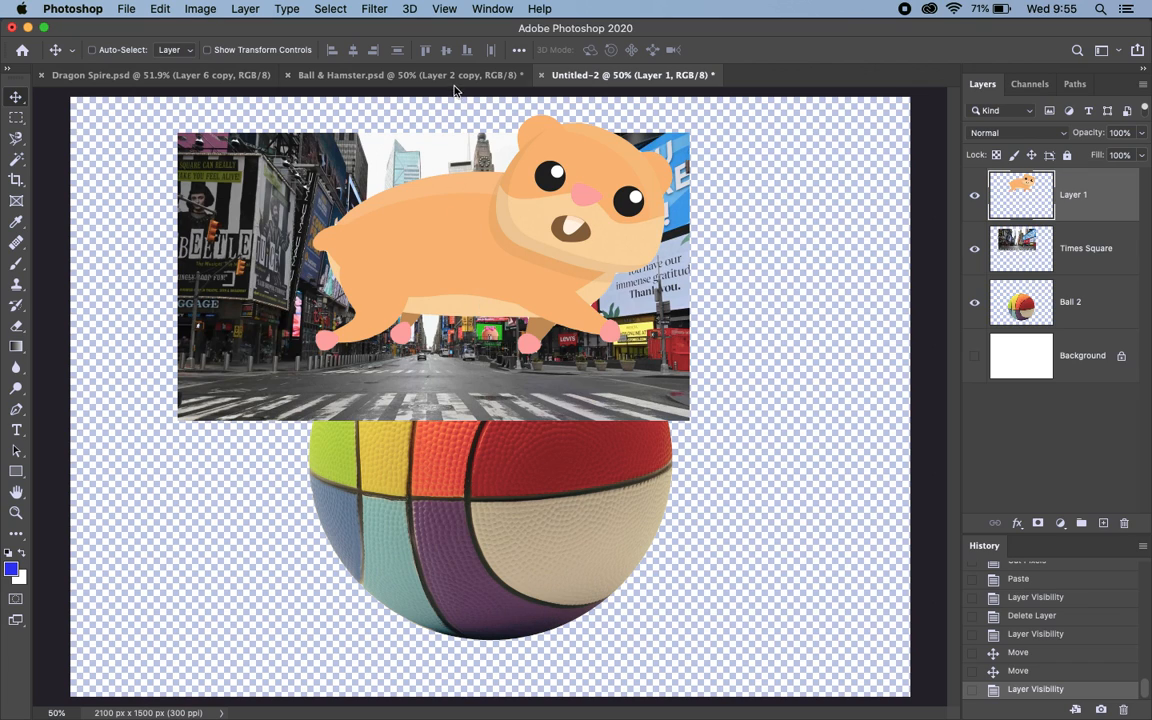
click(408, 75)
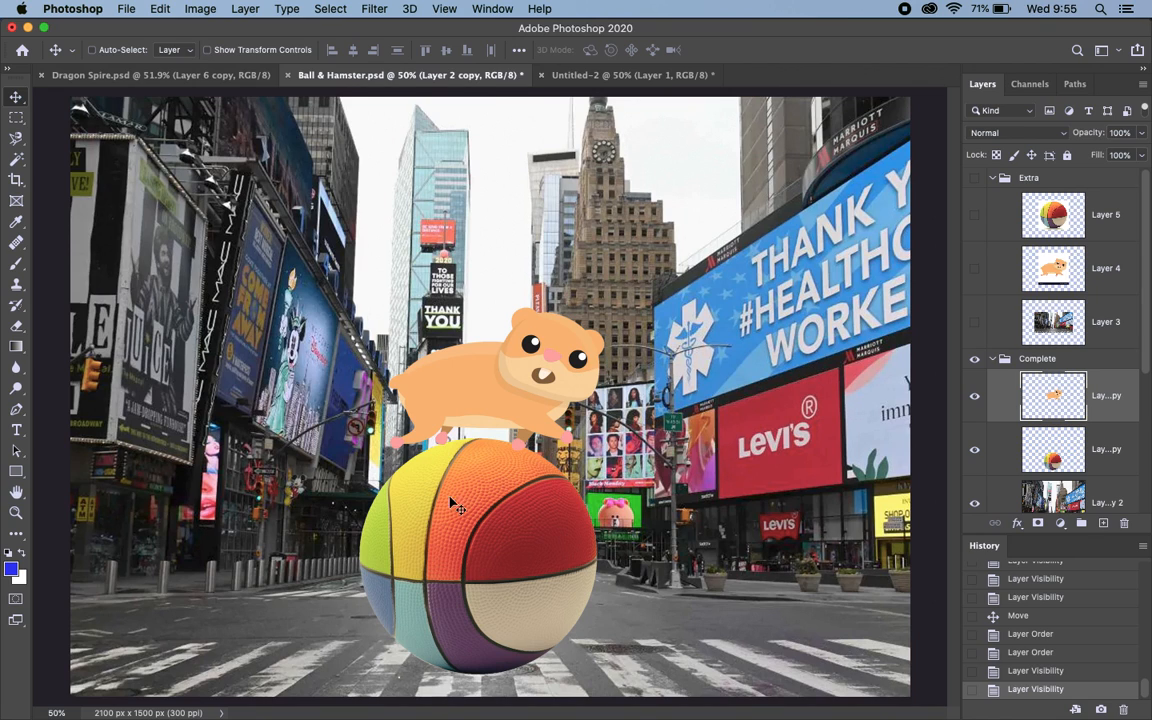
click(620, 76)
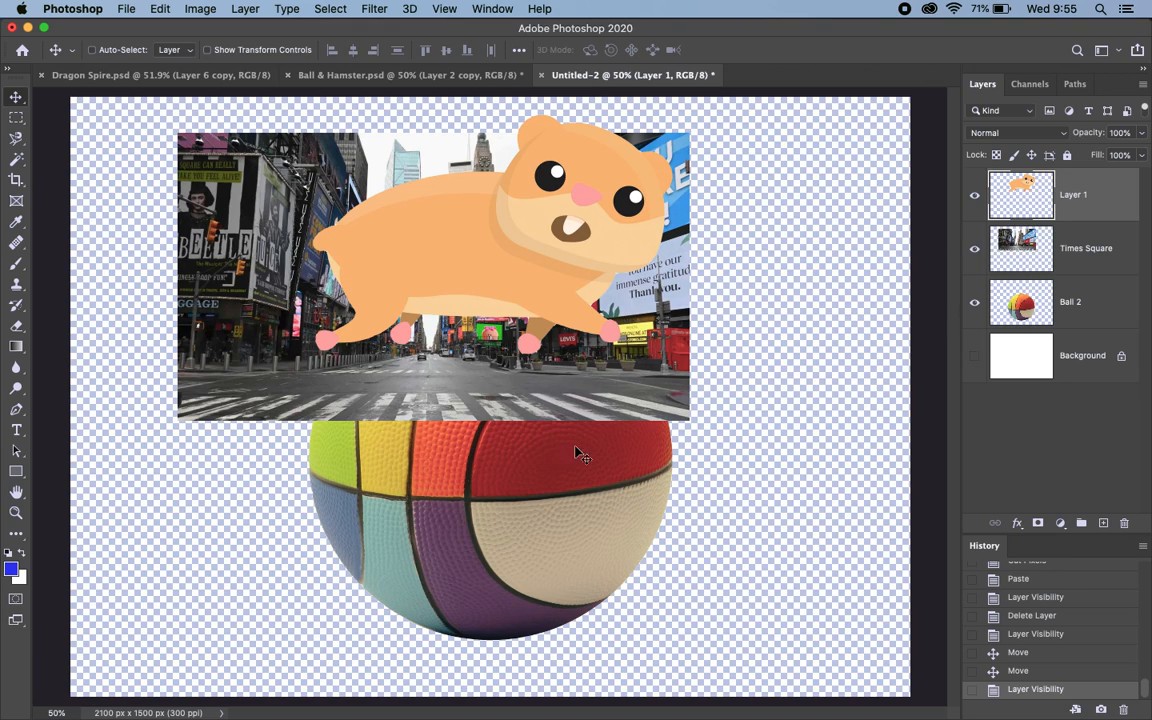
Move the Times Square layer below the Ball 2 layer, just above the Background layer
click(1026, 254)
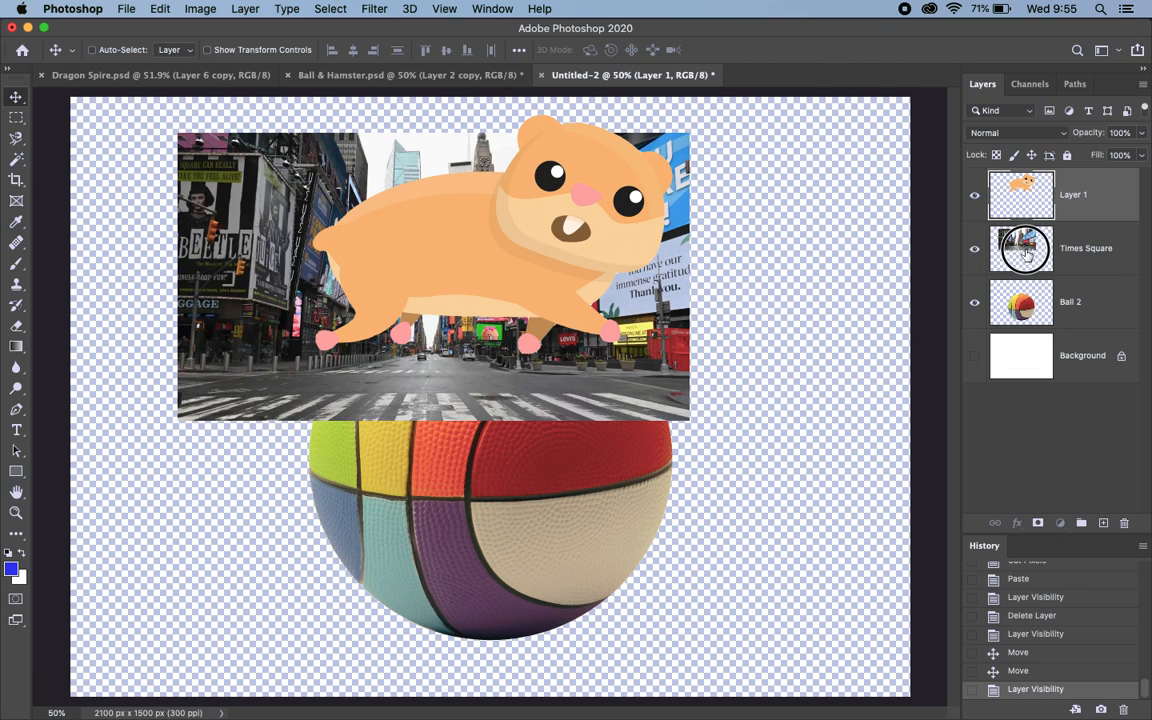
drag(1024, 254, 1015, 332)
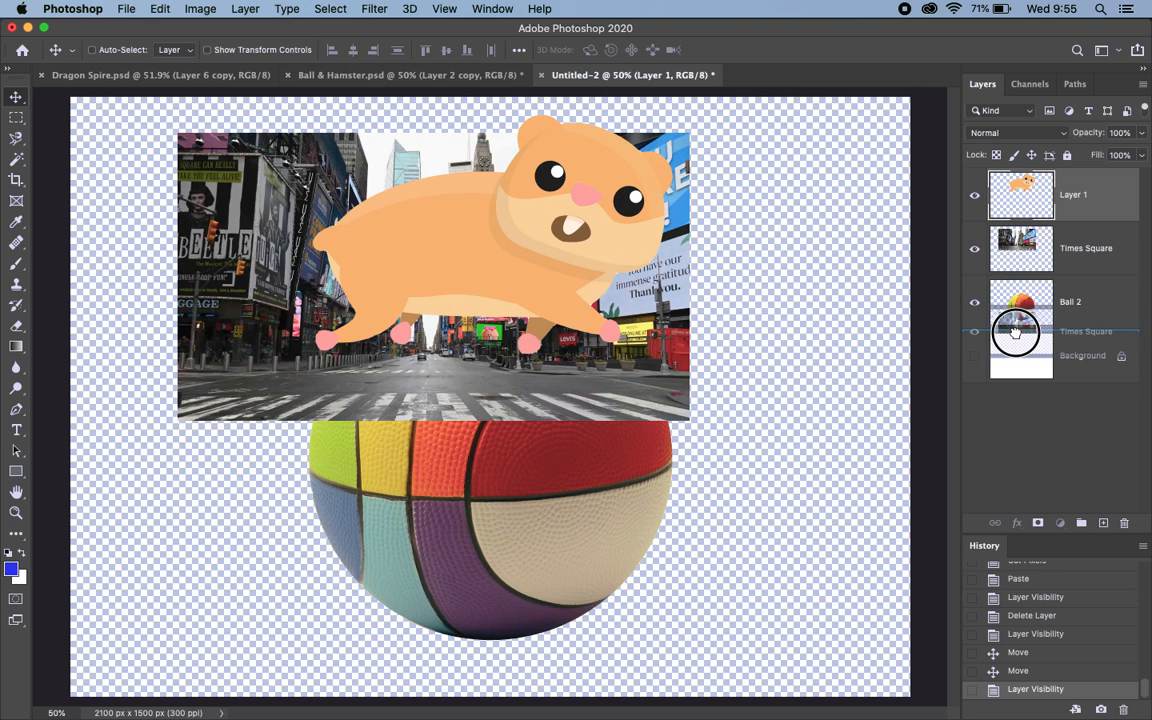
drag(1015, 332, 1016, 336)
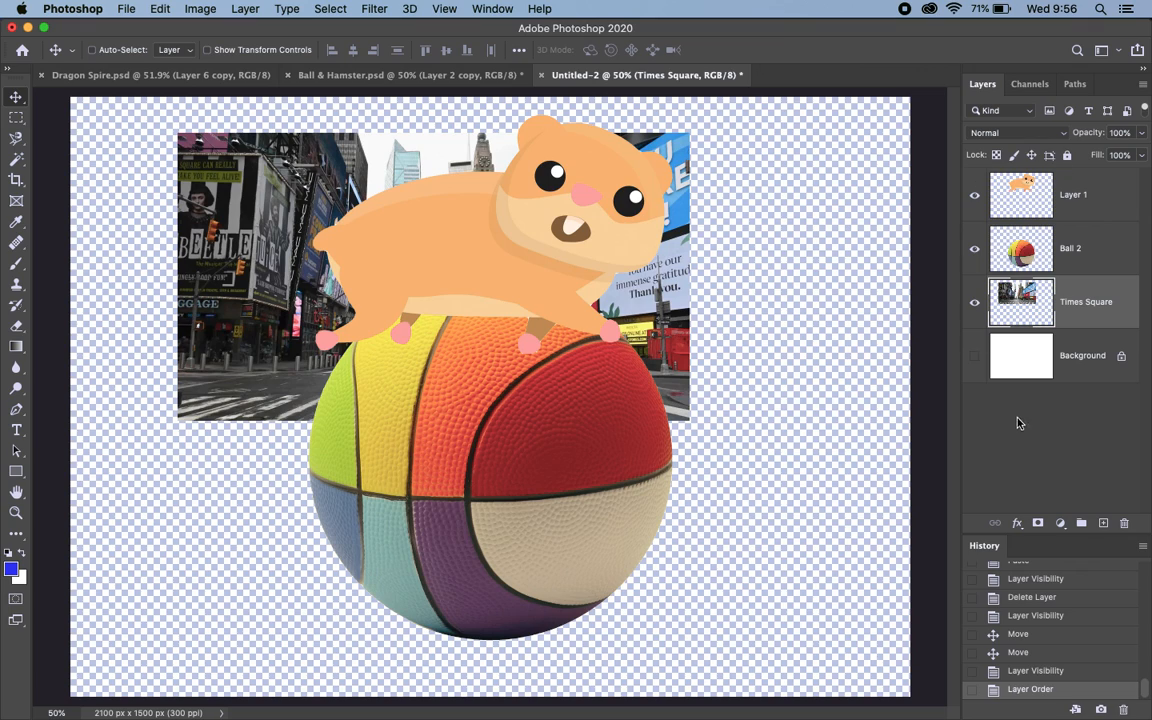
click(494, 10)
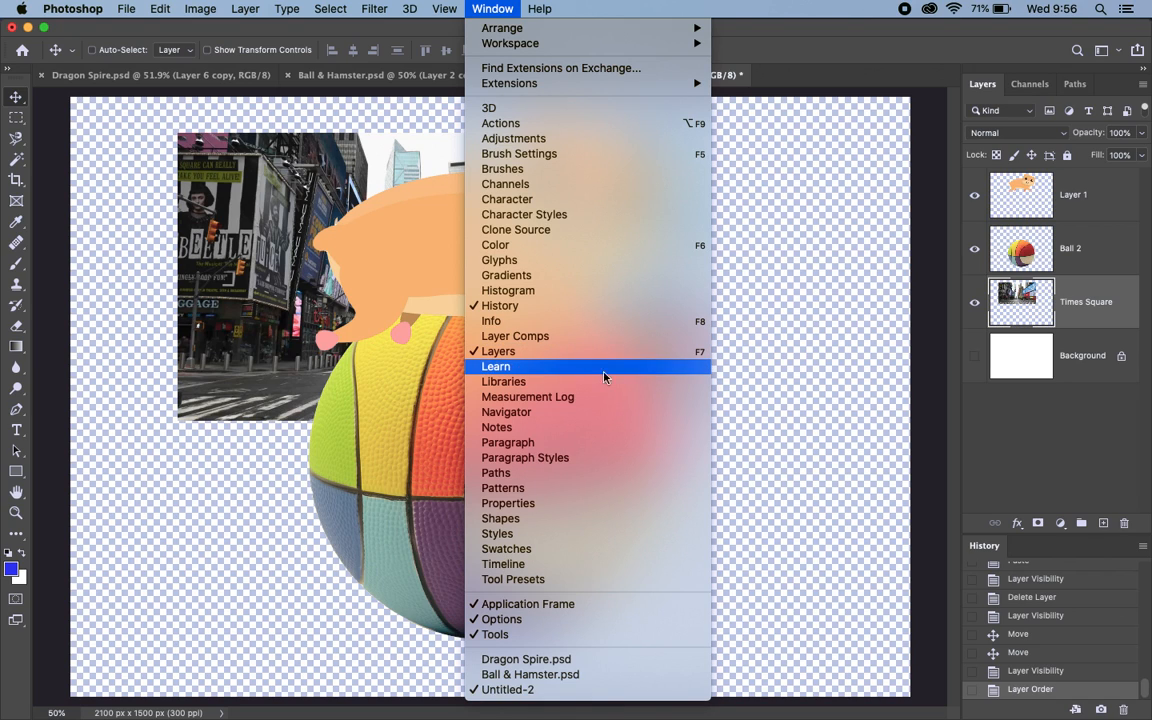
click(1046, 422)
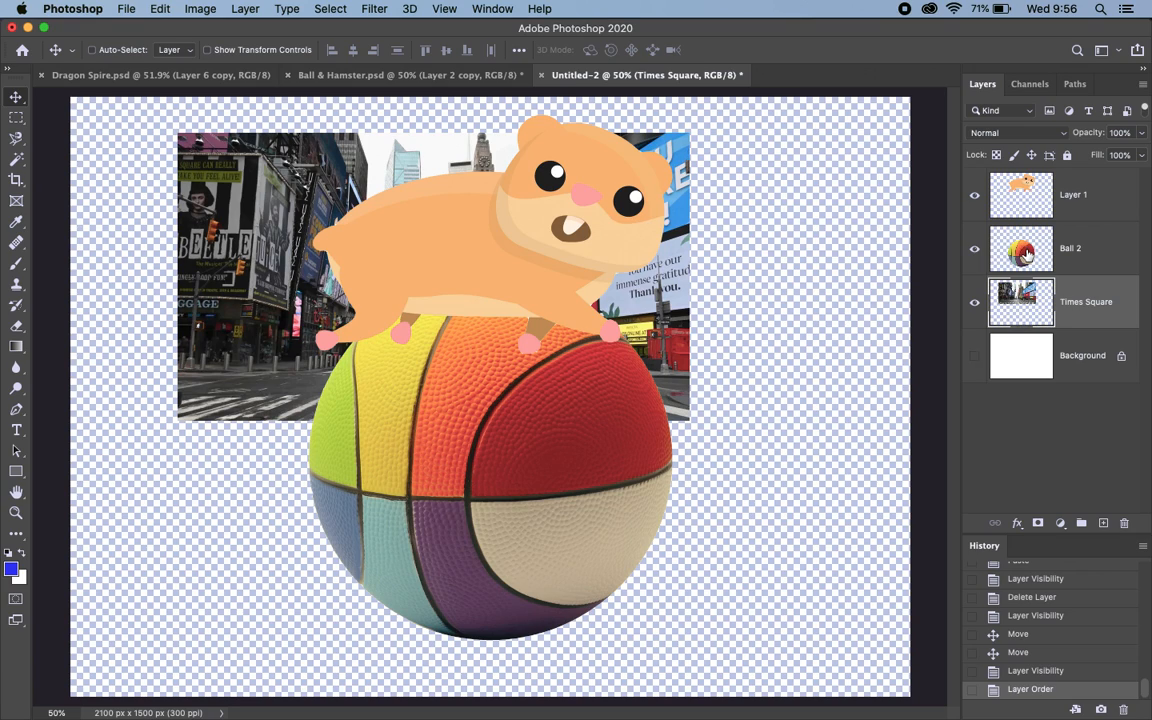
Rename Layer 1 to "Hamster"
double_click(1073, 195)
text(Hamster)
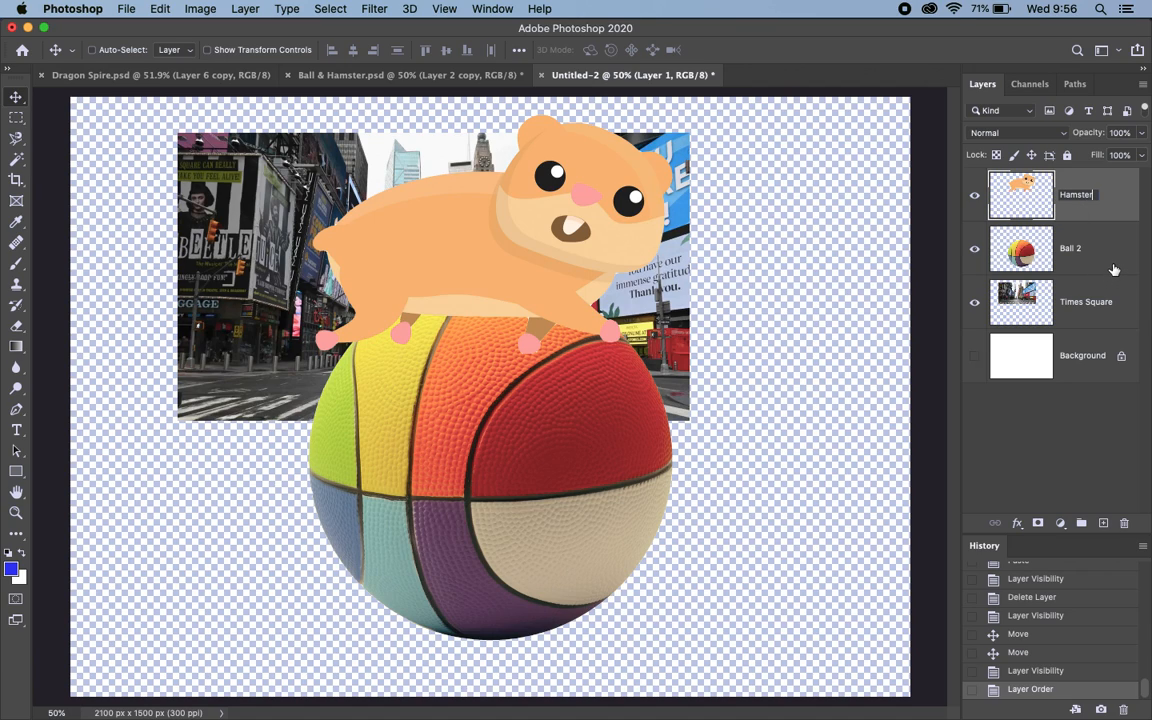
key(Return)
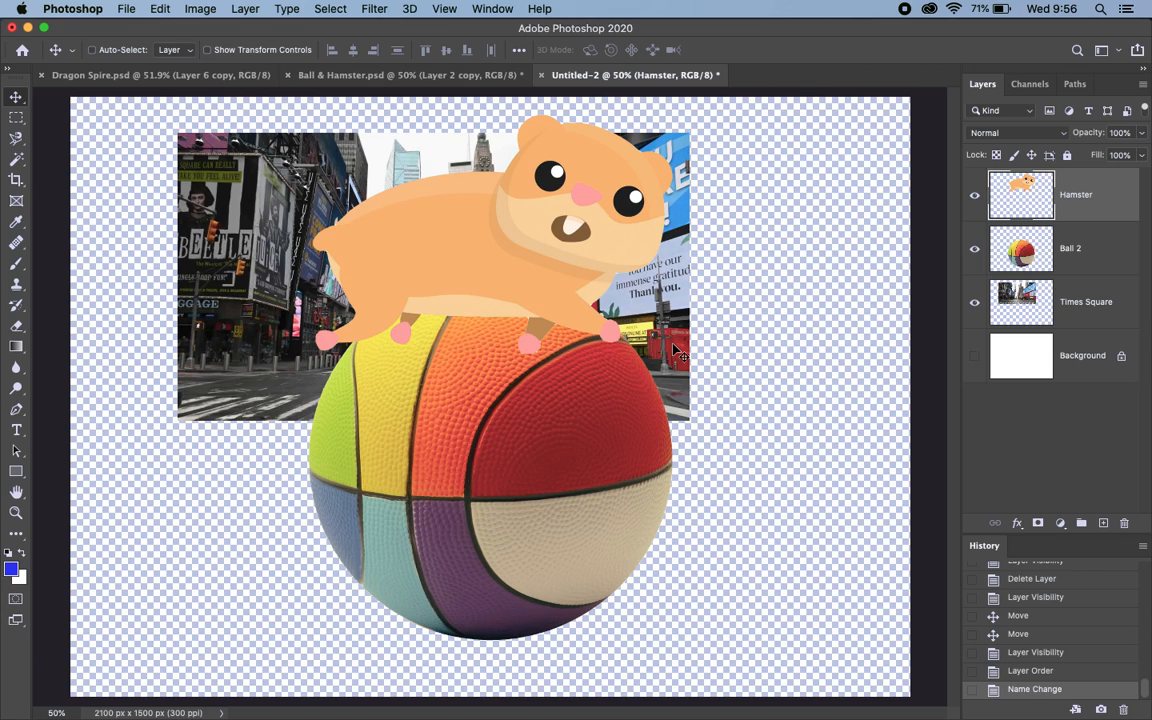
Free Transform the Times Square layer, scaling it proportionally to about 160% and shifting it over the canvas's upper-left corner
click(1095, 307)
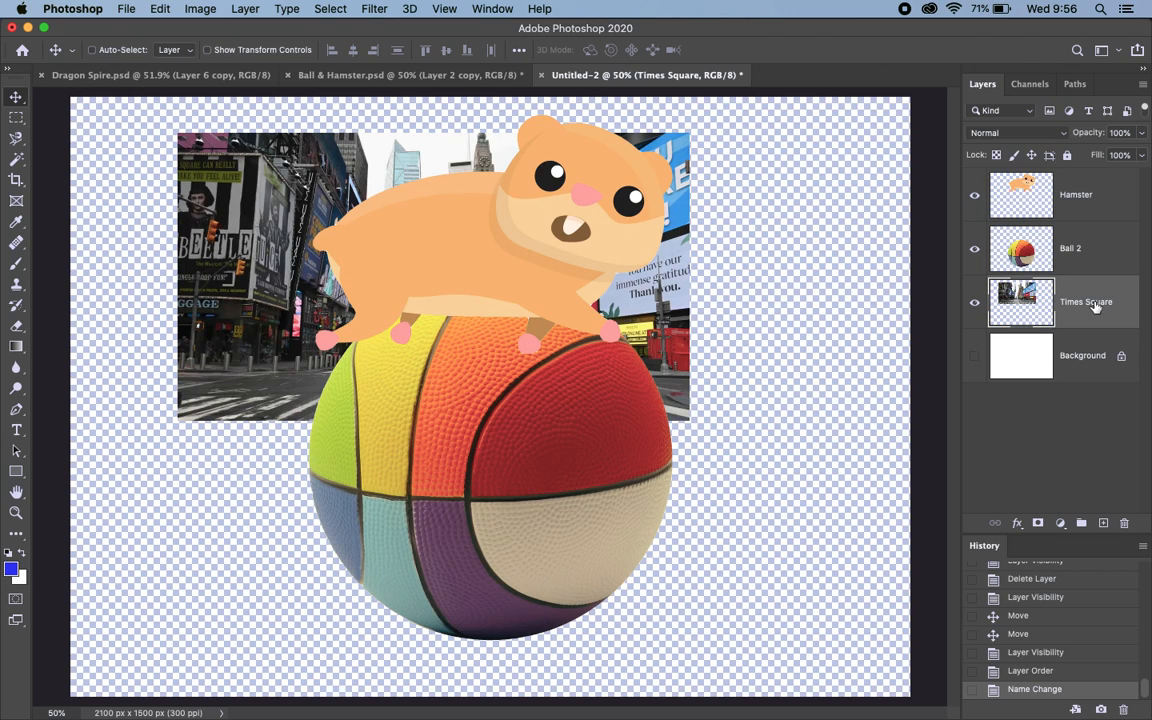
click(207, 8)
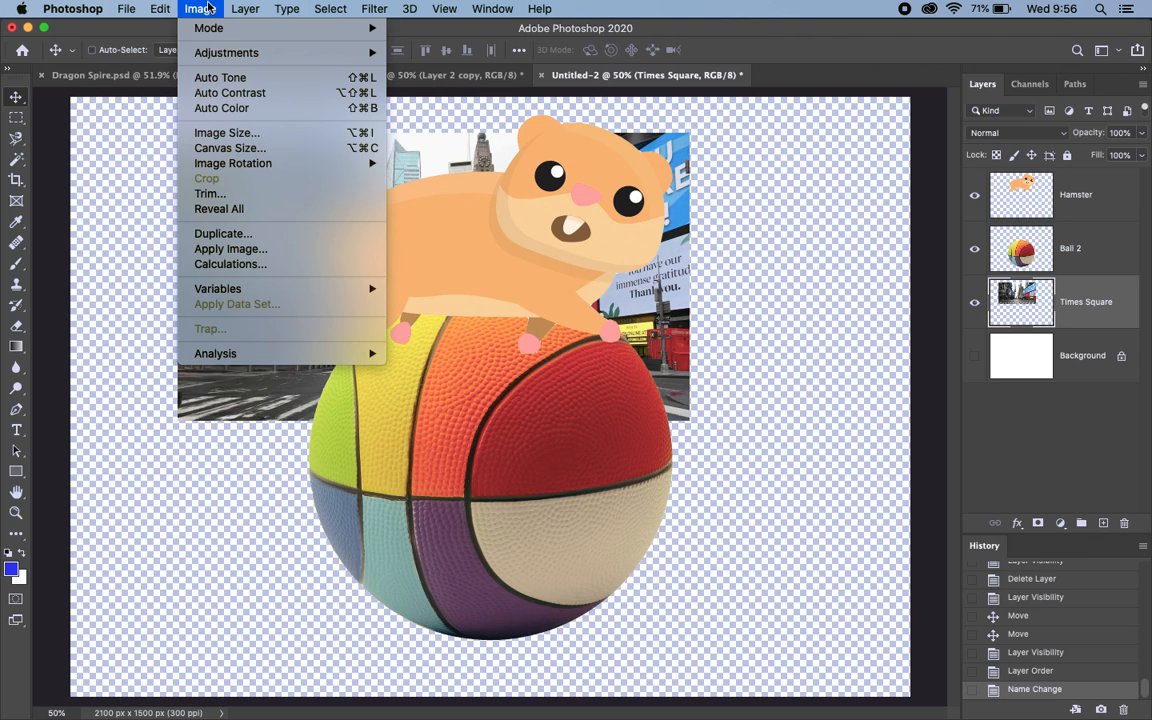
mouse_move(168, 12)
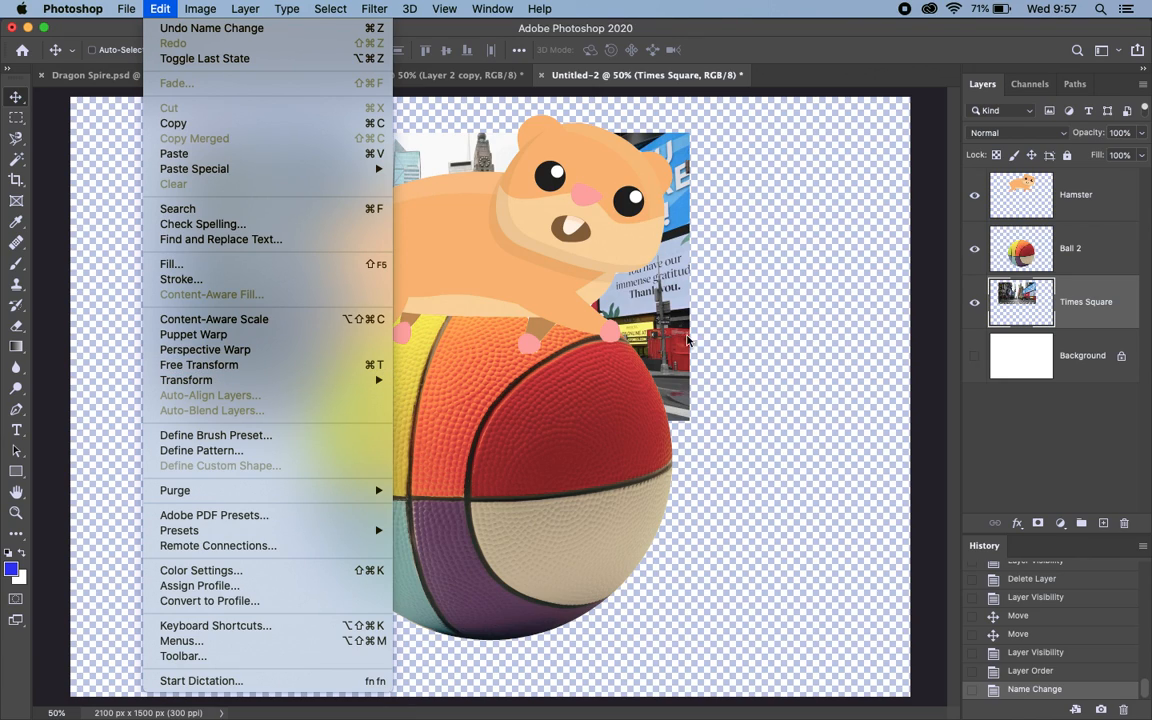
click(614, 288)
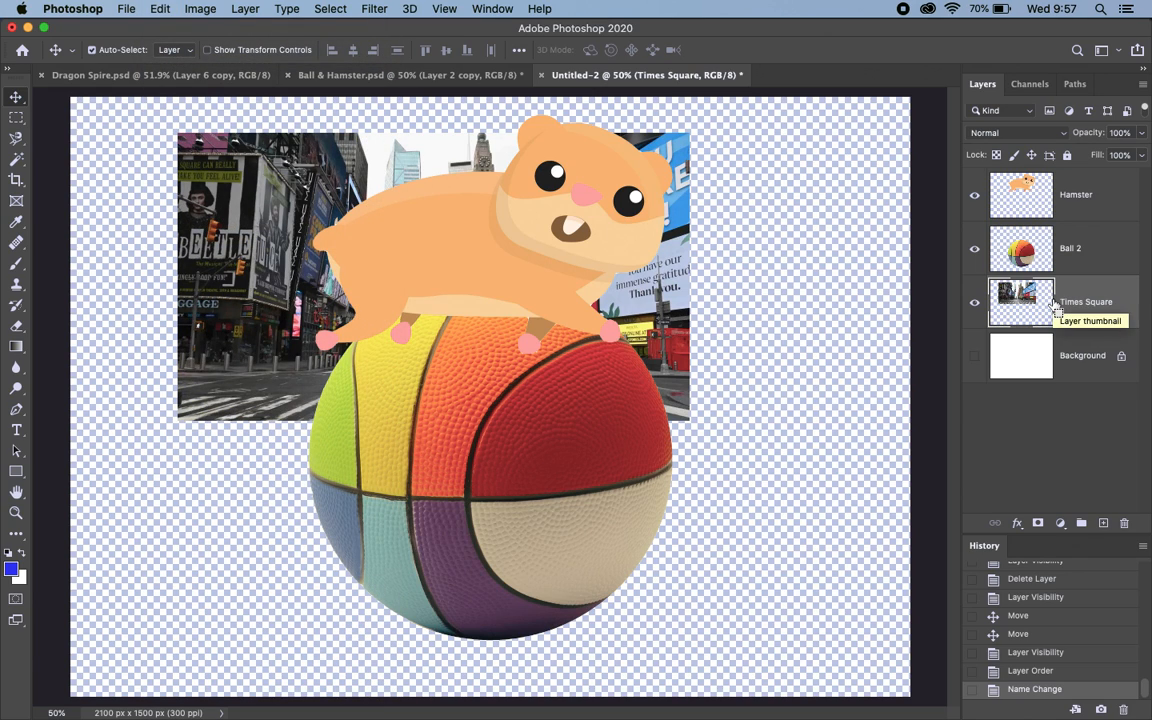
key(super+t)
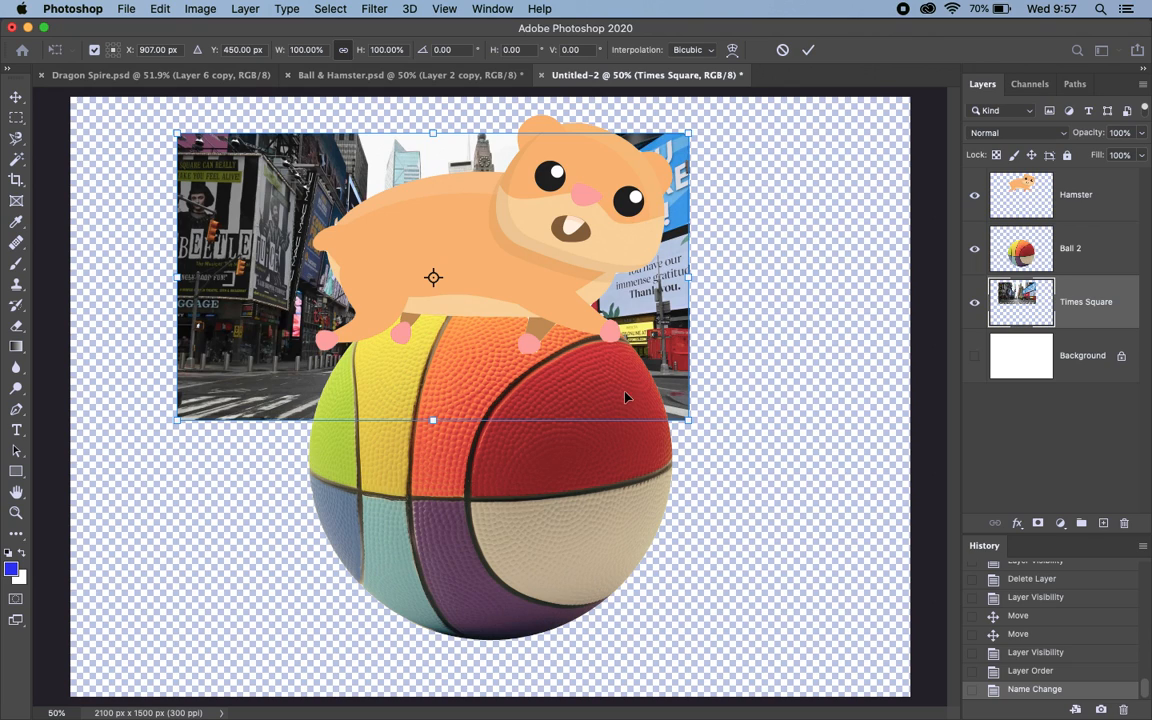
click(686, 420)
drag(686, 420, 893, 565)
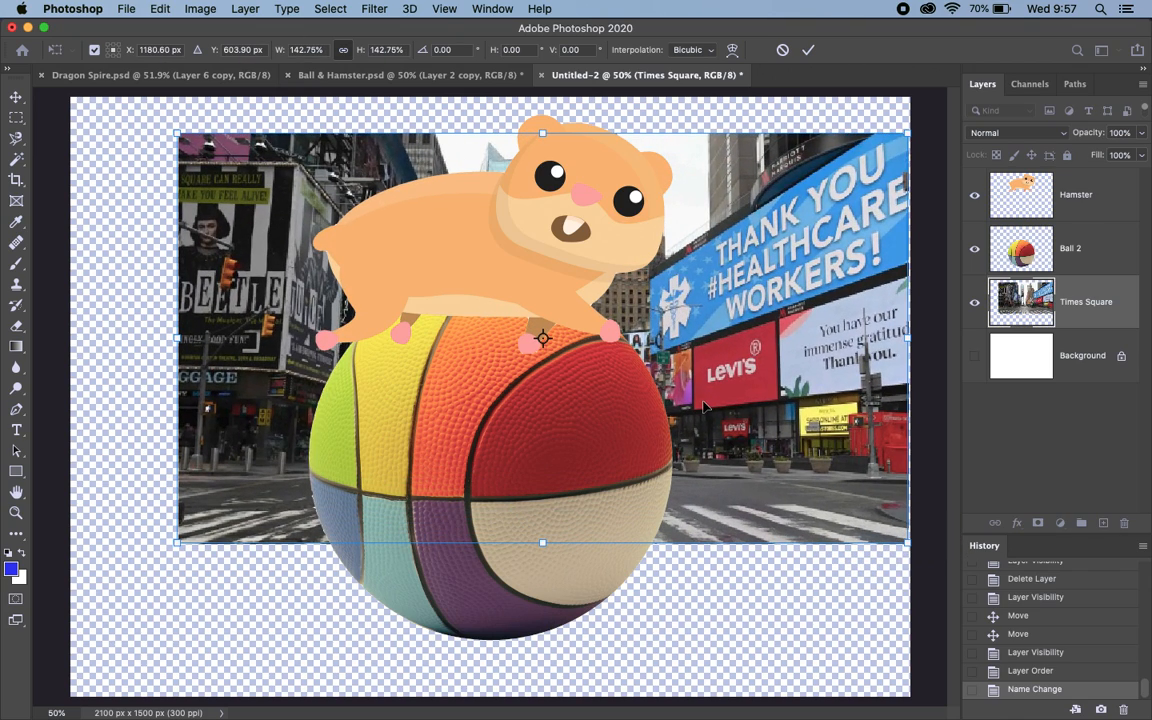
drag(745, 415, 686, 368)
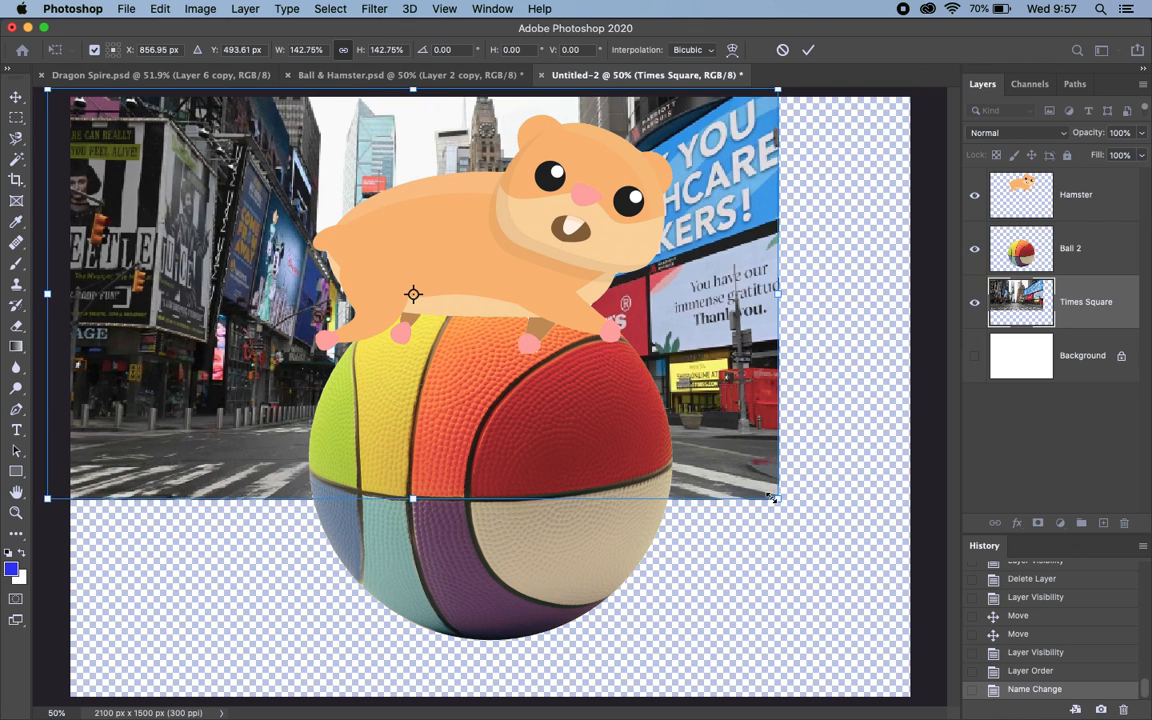
drag(770, 497, 1115, 708)
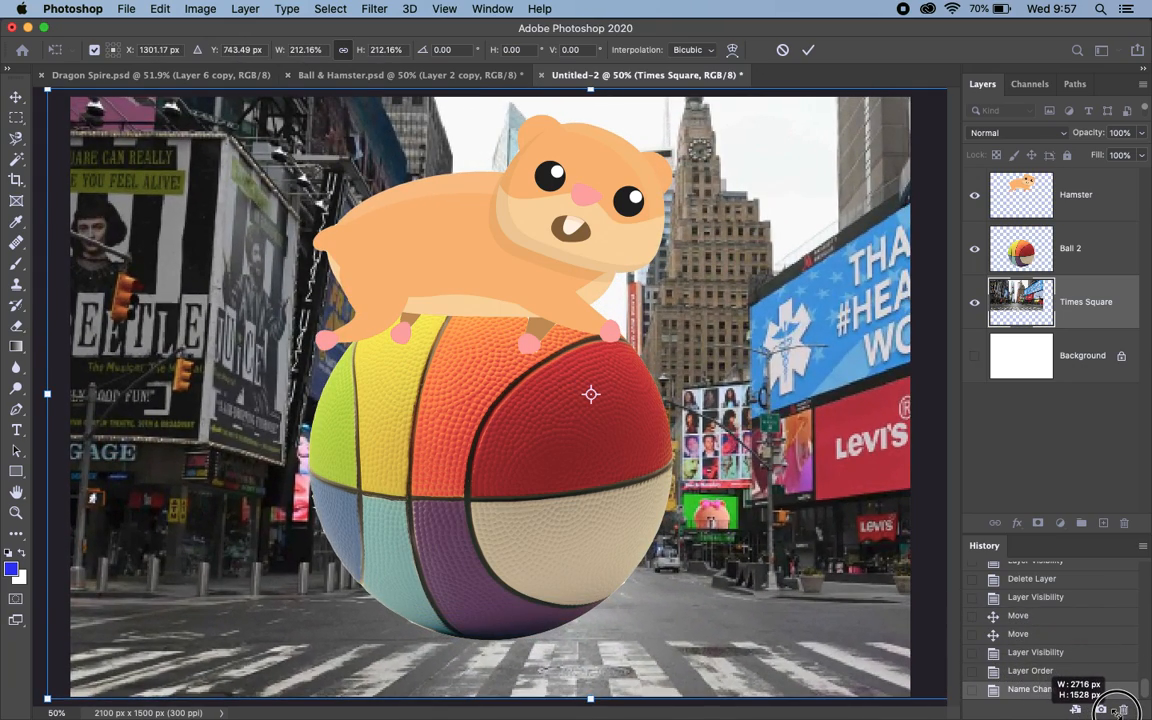
drag(1115, 708, 866, 542)
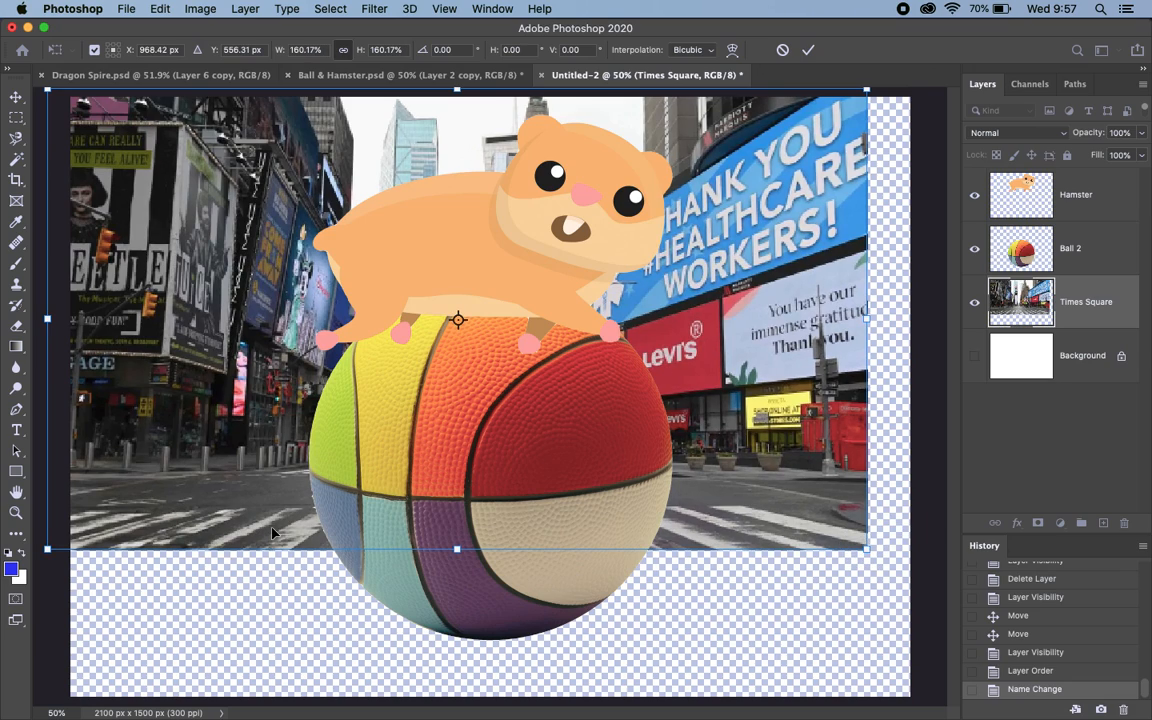
Inspect the composition with the Zoom tool at magnifications between 16.7% and 66.7%, finishing at 50%
click(15, 513)
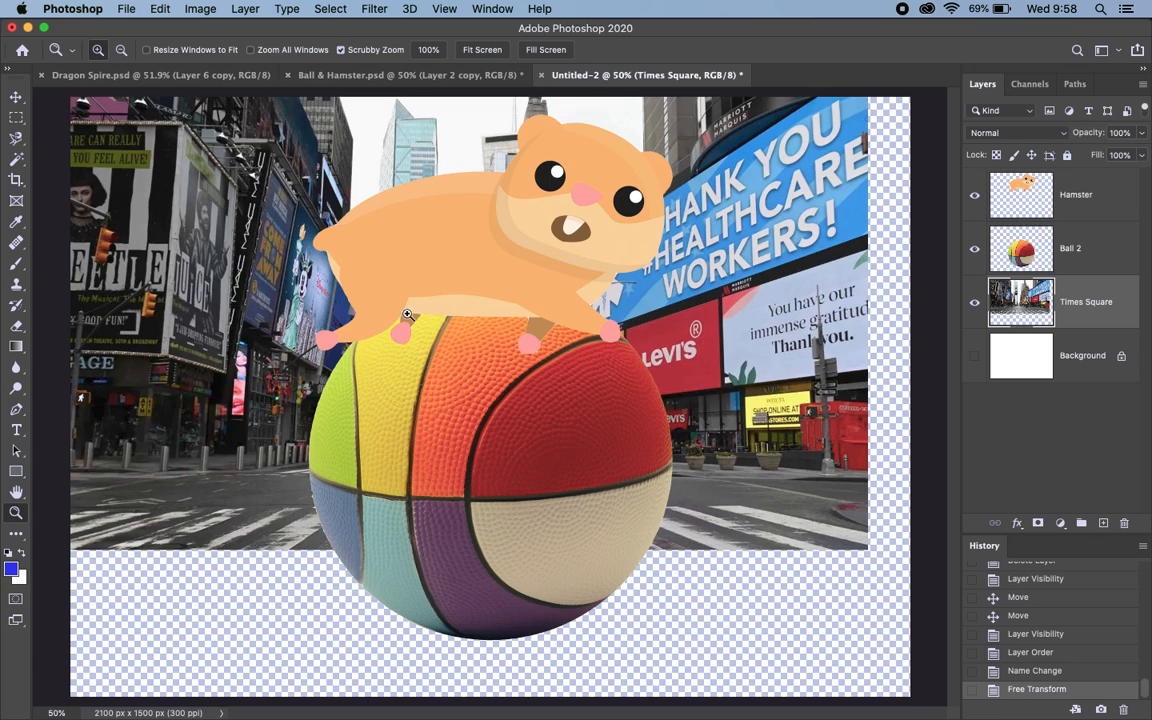
key(alt)
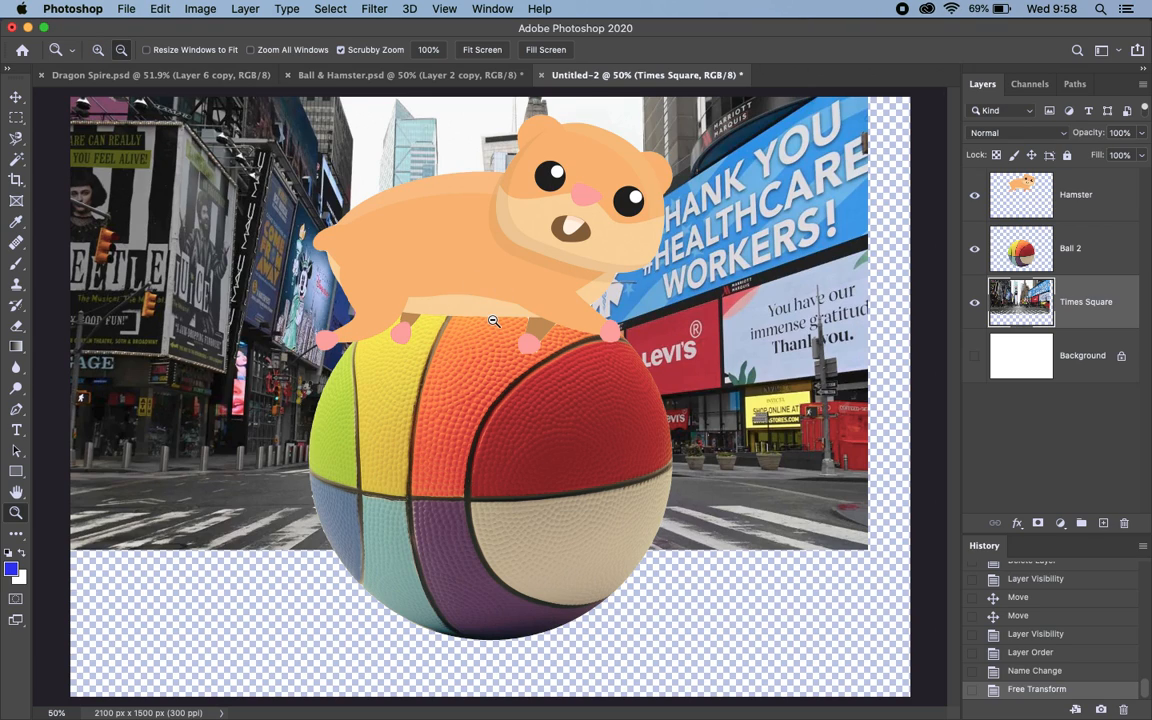
alt+click(493, 320)
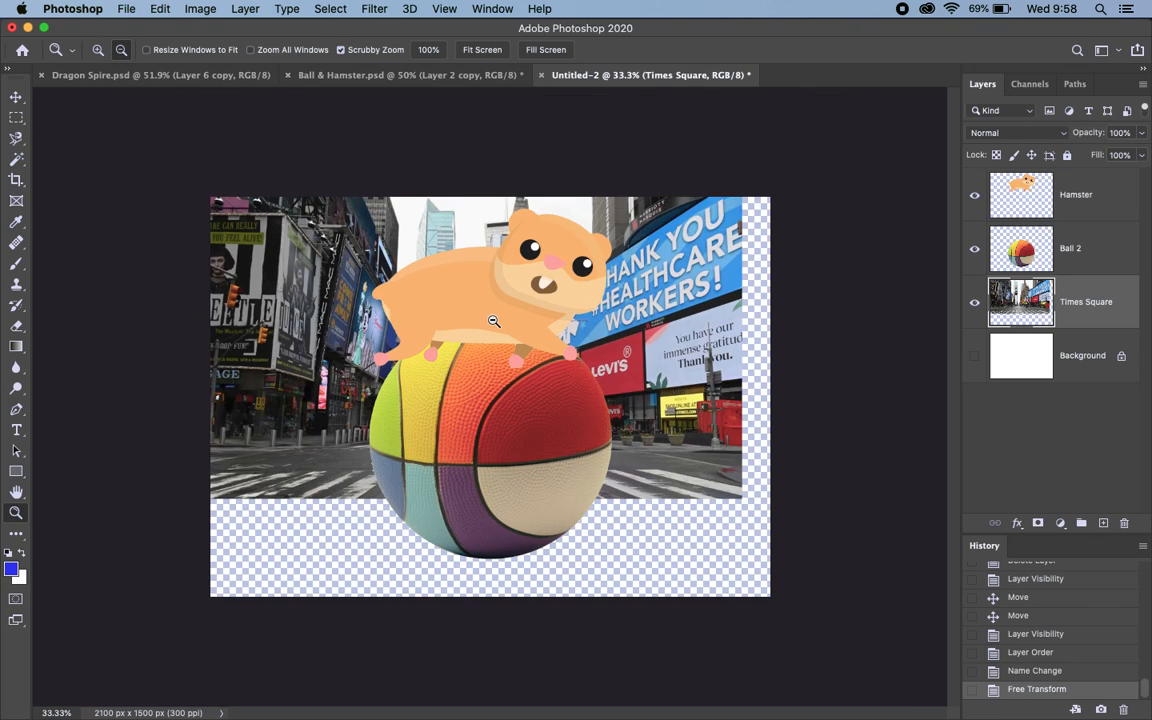
alt+click(493, 320)
alt+click(493, 320)
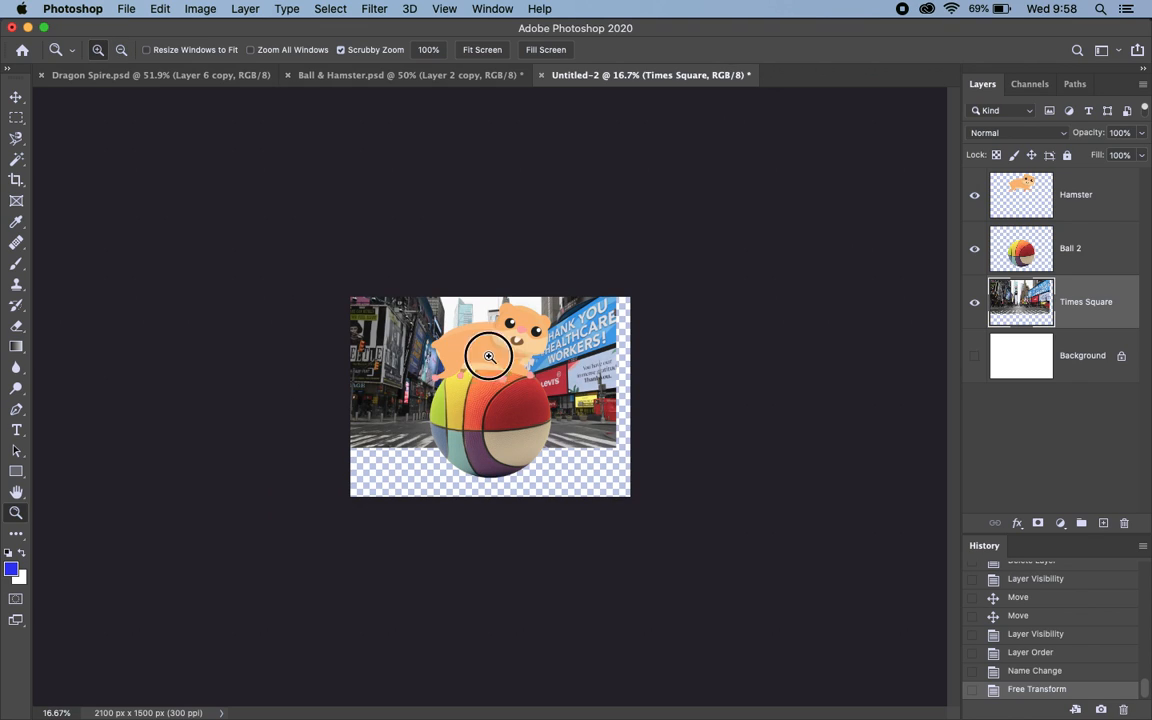
click(489, 350)
click(489, 357)
click(489, 357)
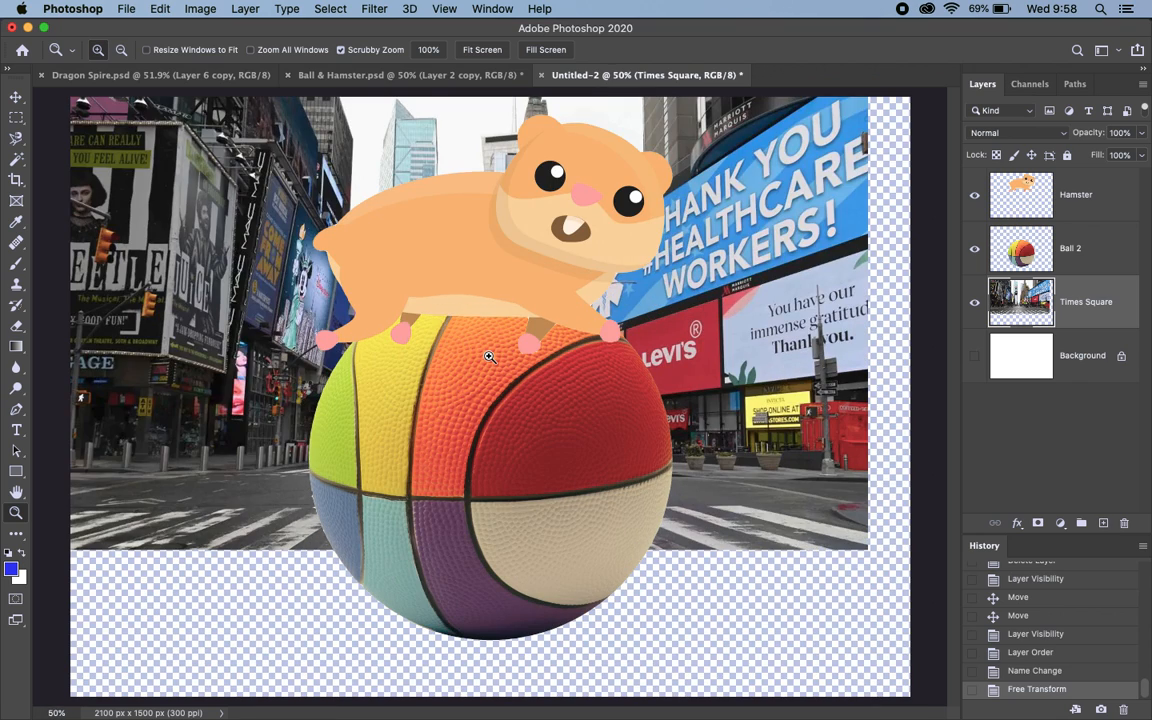
click(489, 357)
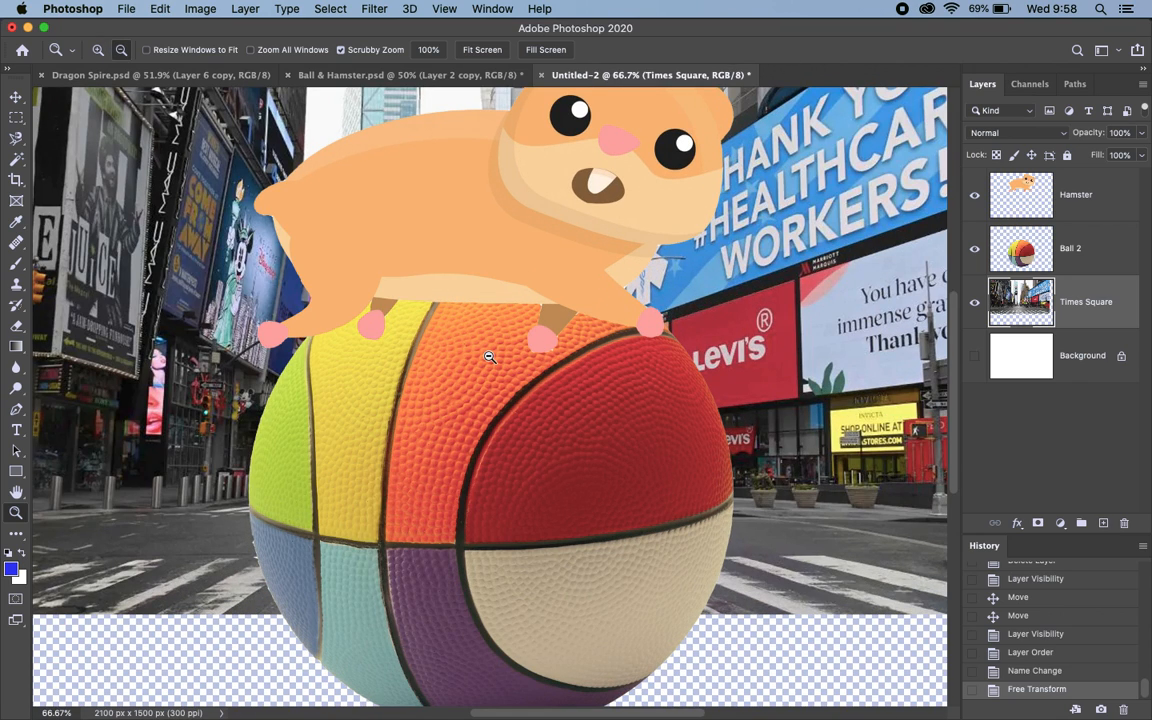
alt+click(489, 357)
alt+click(489, 357)
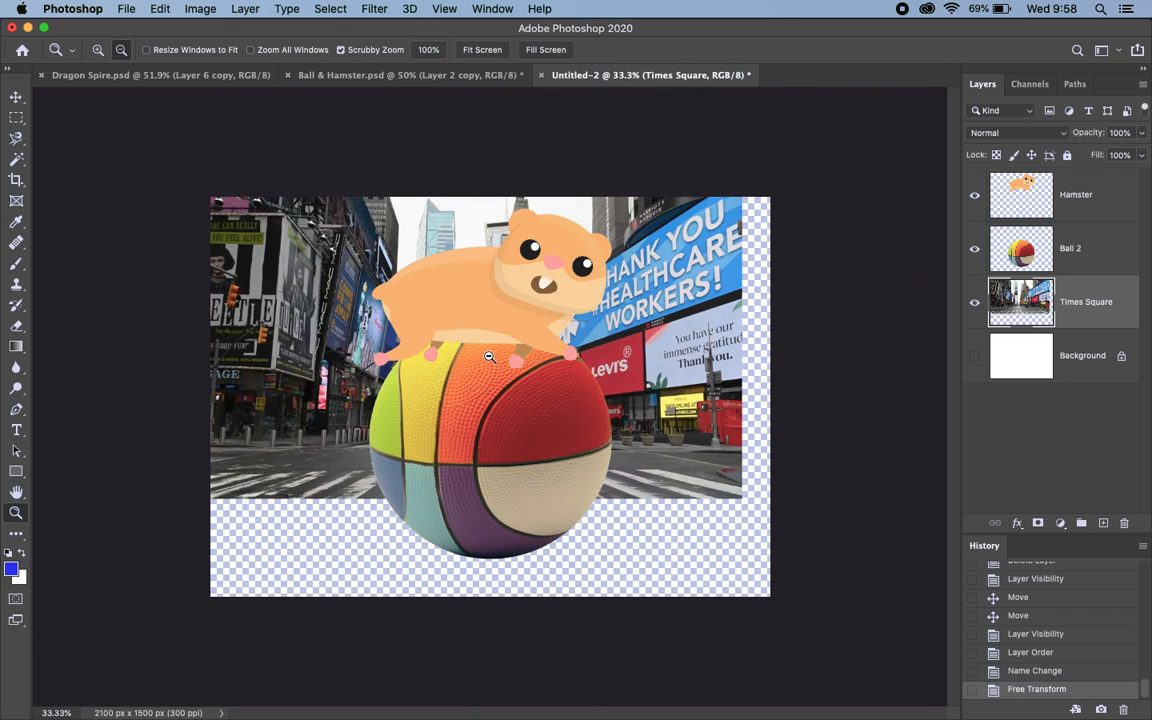
alt+click(489, 357)
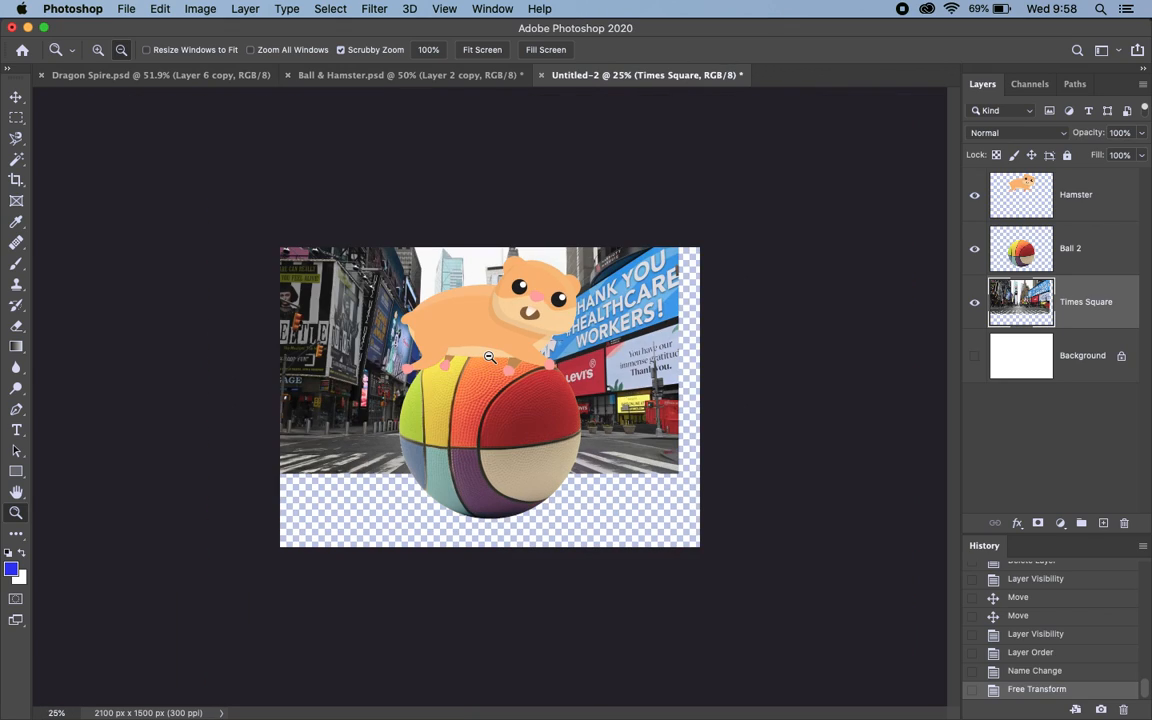
alt+click(489, 357)
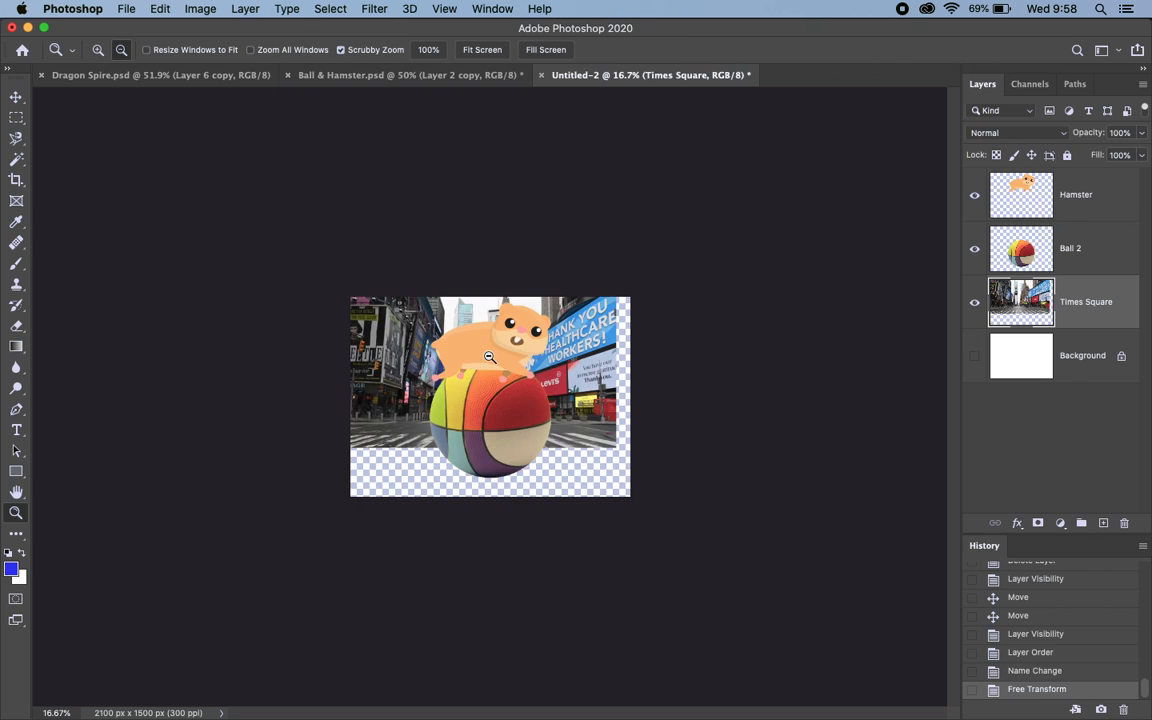
click(489, 357)
click(489, 357)
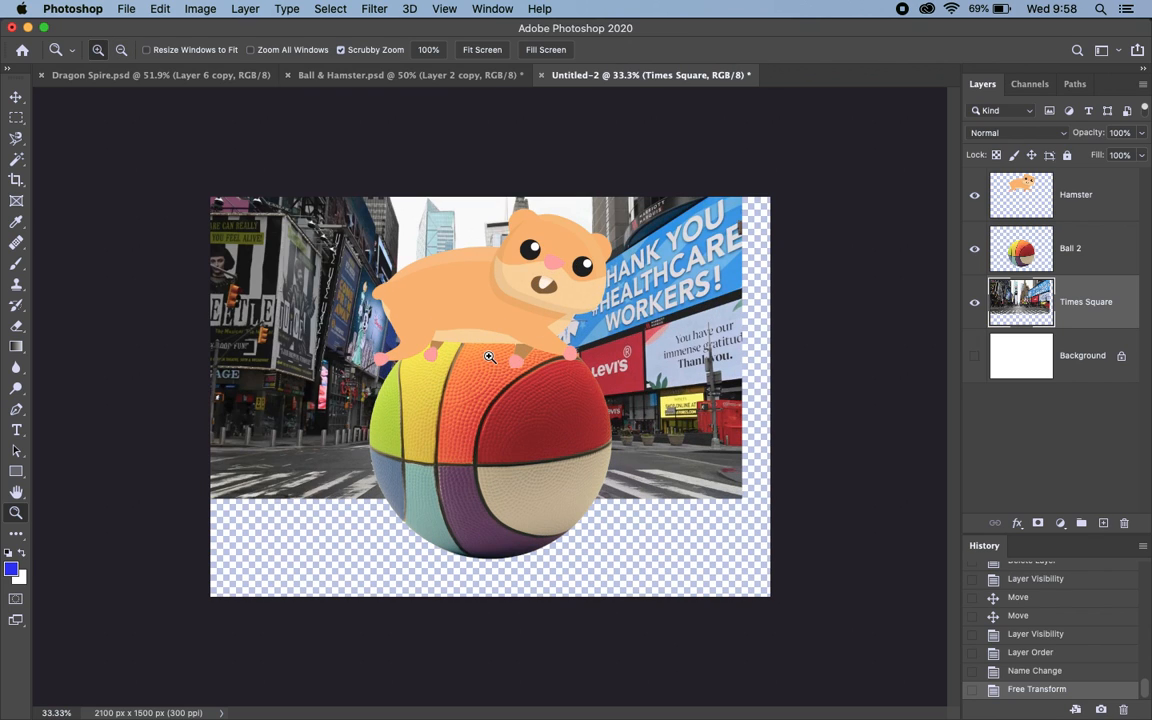
click(489, 357)
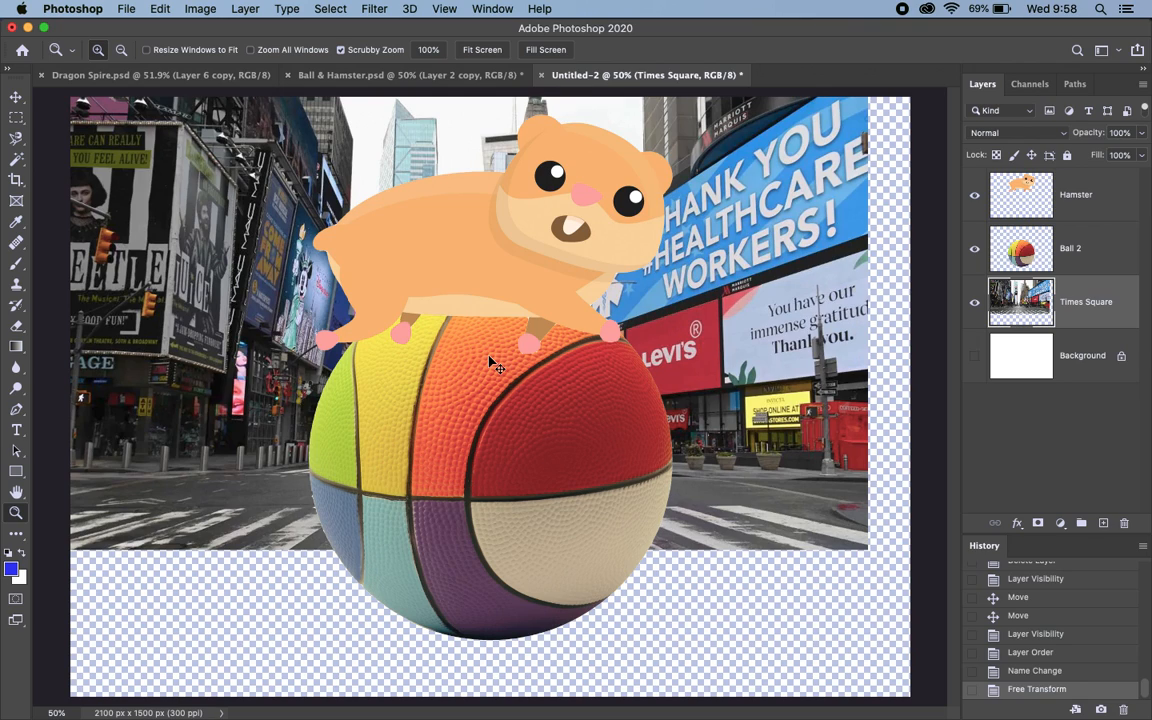
Zoom the canvas view out to 25% and back in to 50%
key(super+minus)
key(super+minus)
key(super+minus)
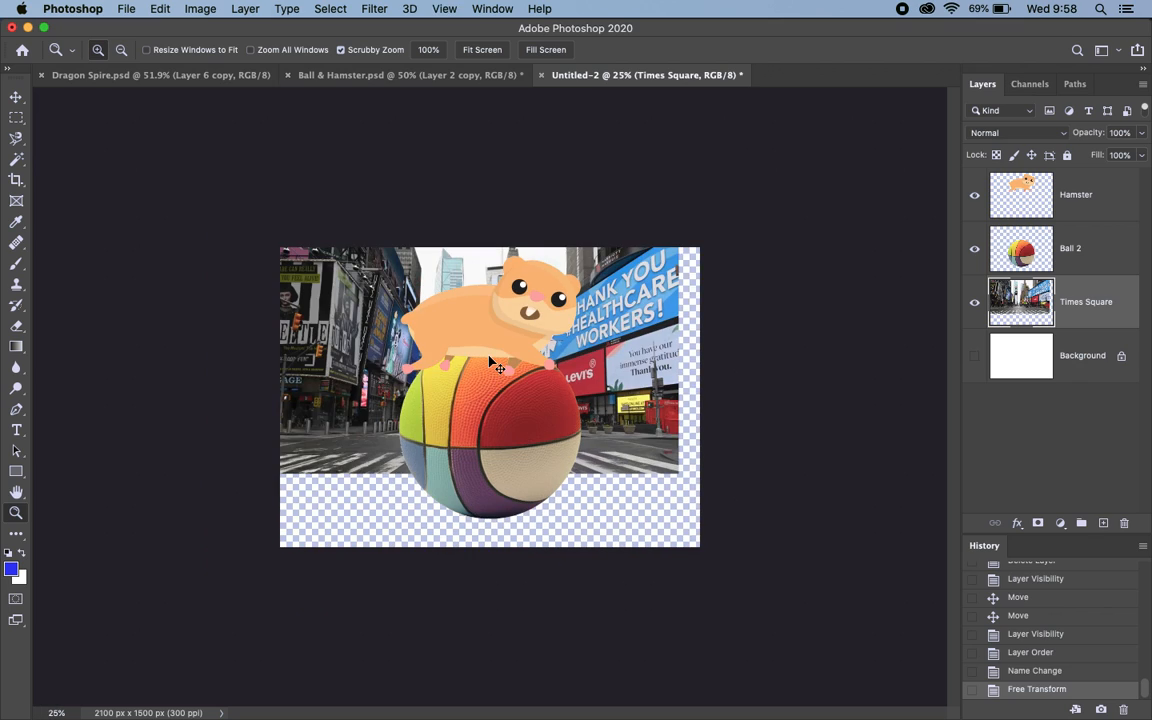
key(super+plus)
key(super+plus)
key(super+plus)
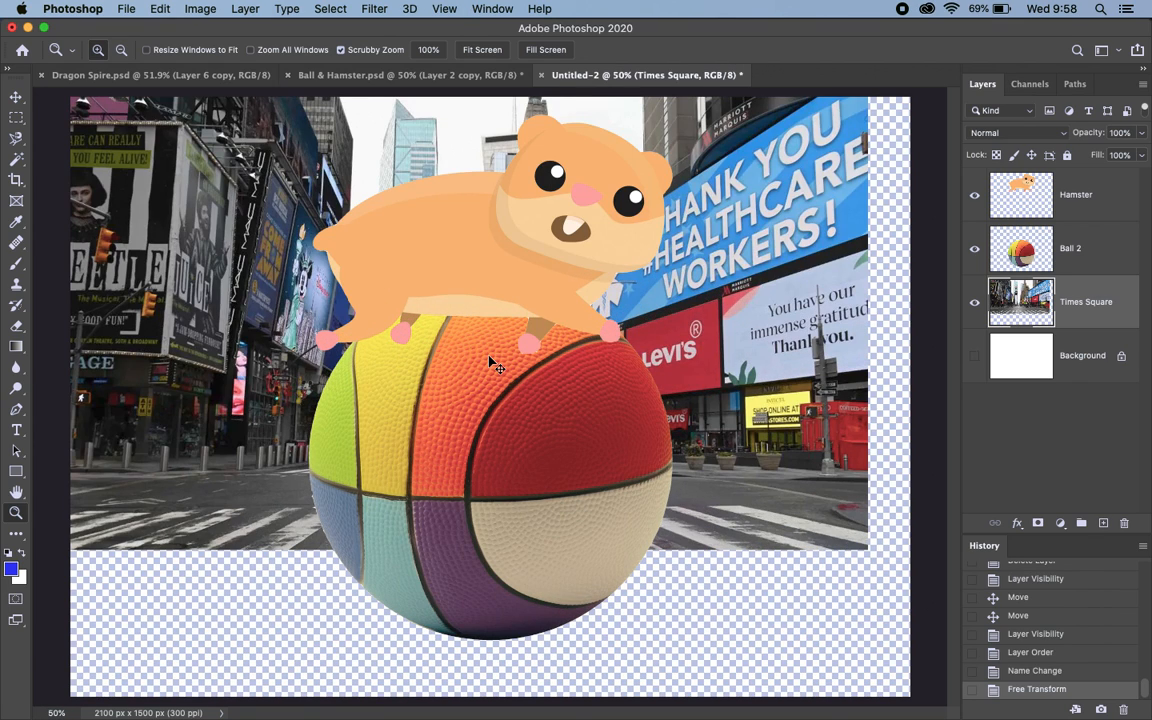
Free Transform the Times Square layer, scaling it proportionally to about 133% and positioning it to cover the whole canvas
key(super+minus)
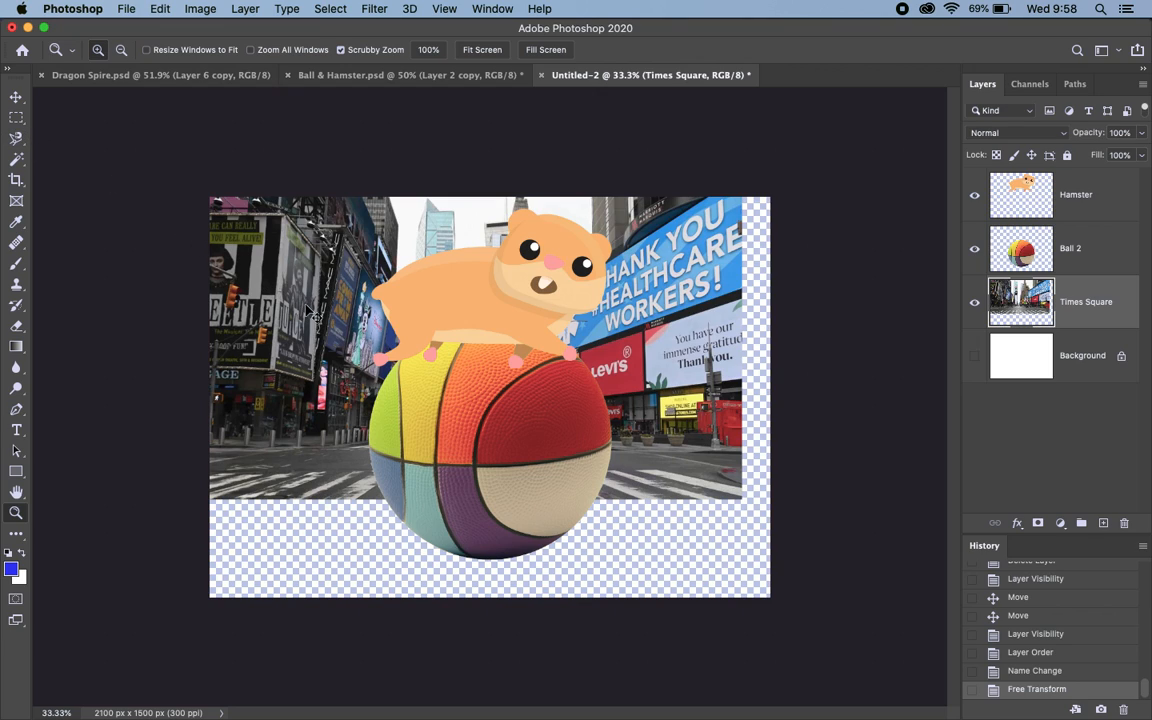
key(super+t)
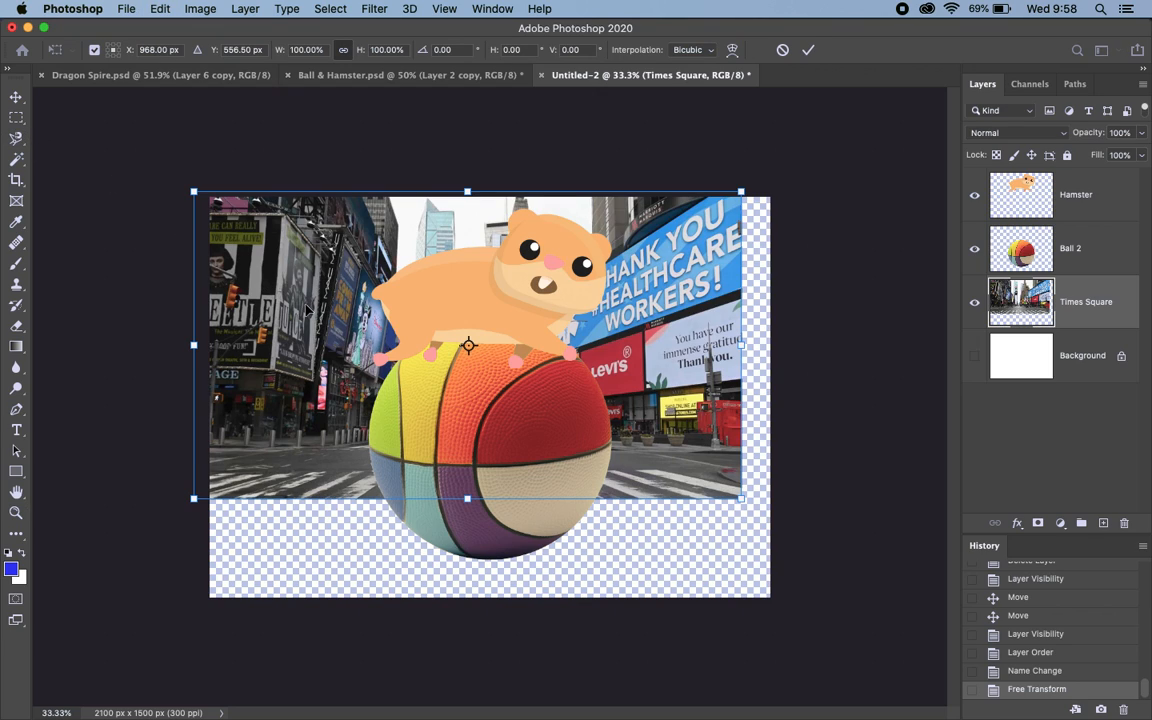
key(super+minus)
key(super+plus)
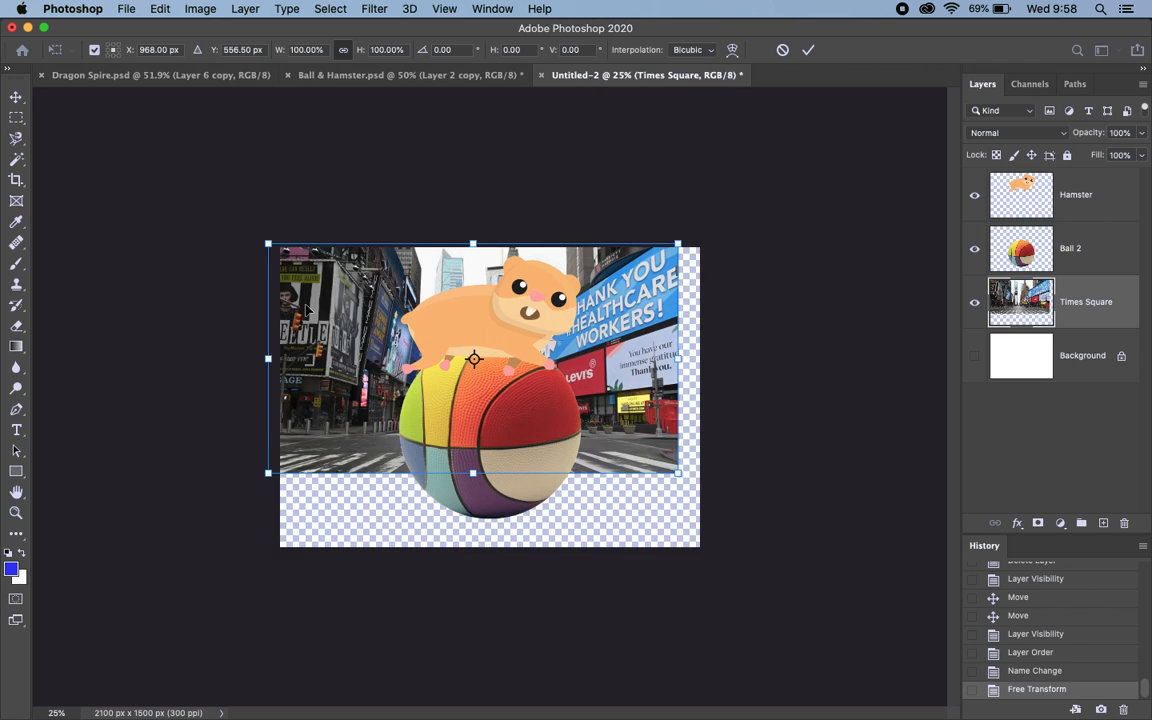
key(super+plus)
key(super+plus)
key(super+minus)
key(super+minus)
drag(679, 474, 810, 558)
drag(635, 497, 617, 508)
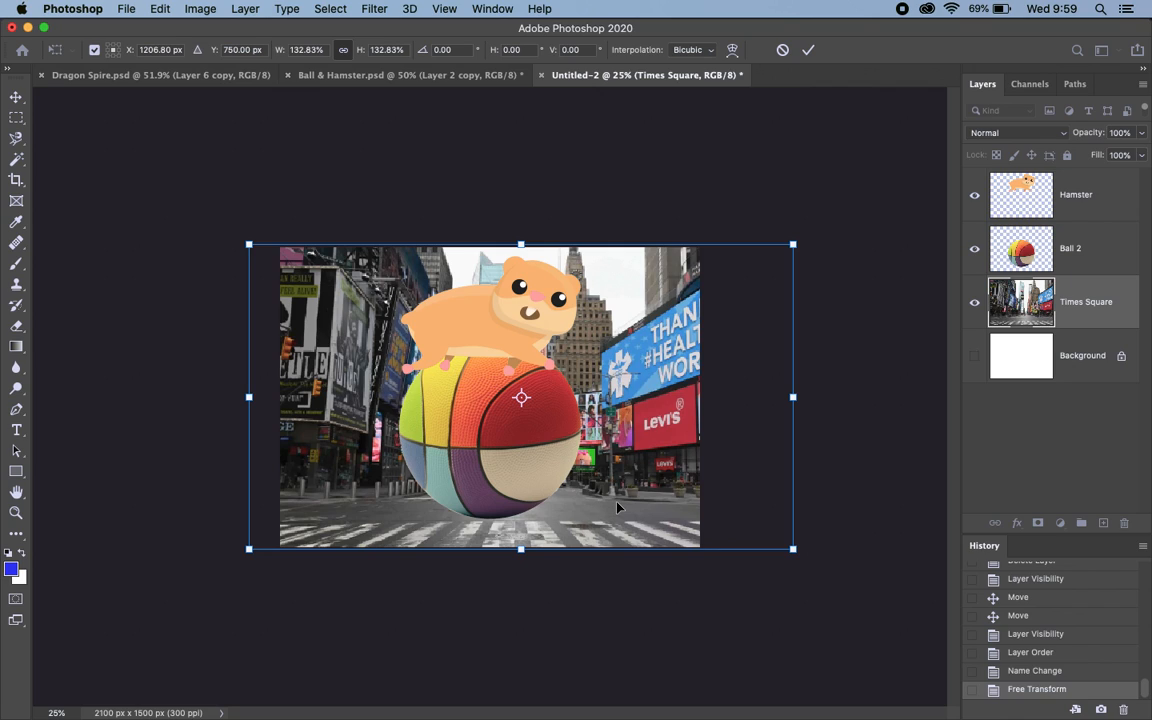
key(Return)
key(z)
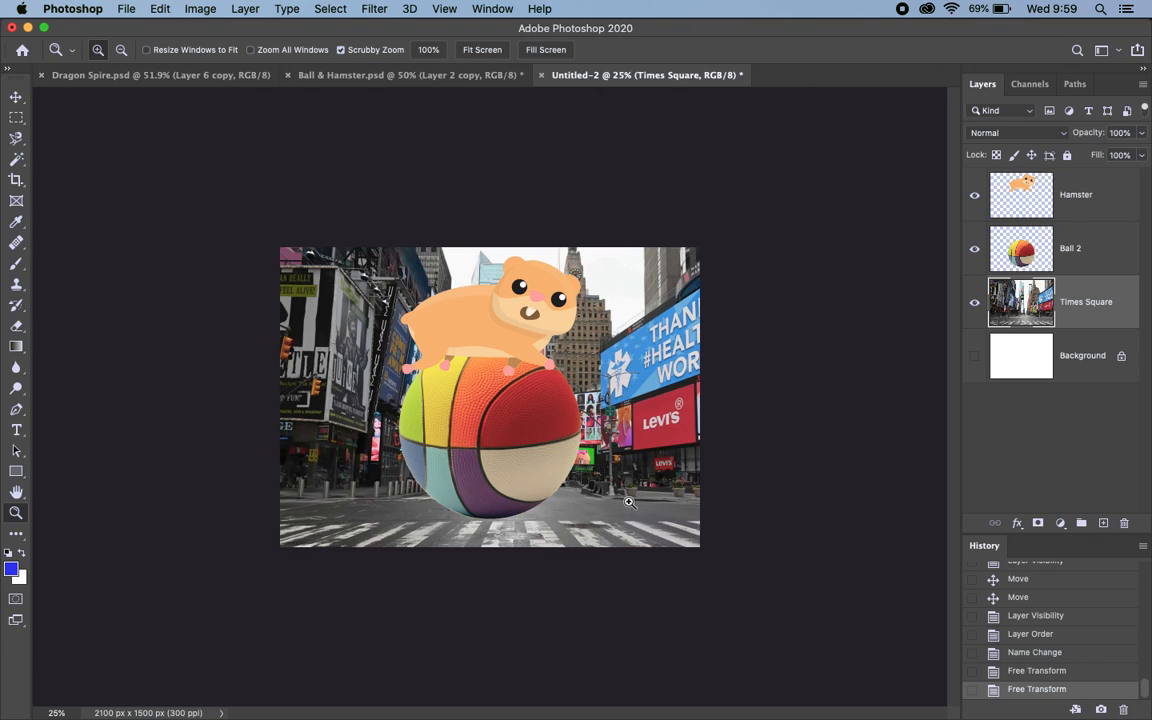
Free Transform the Ball 2 layer, scaling it proportionally to about 66% and placing it lower on the street, centred horizontally
click(1081, 255)
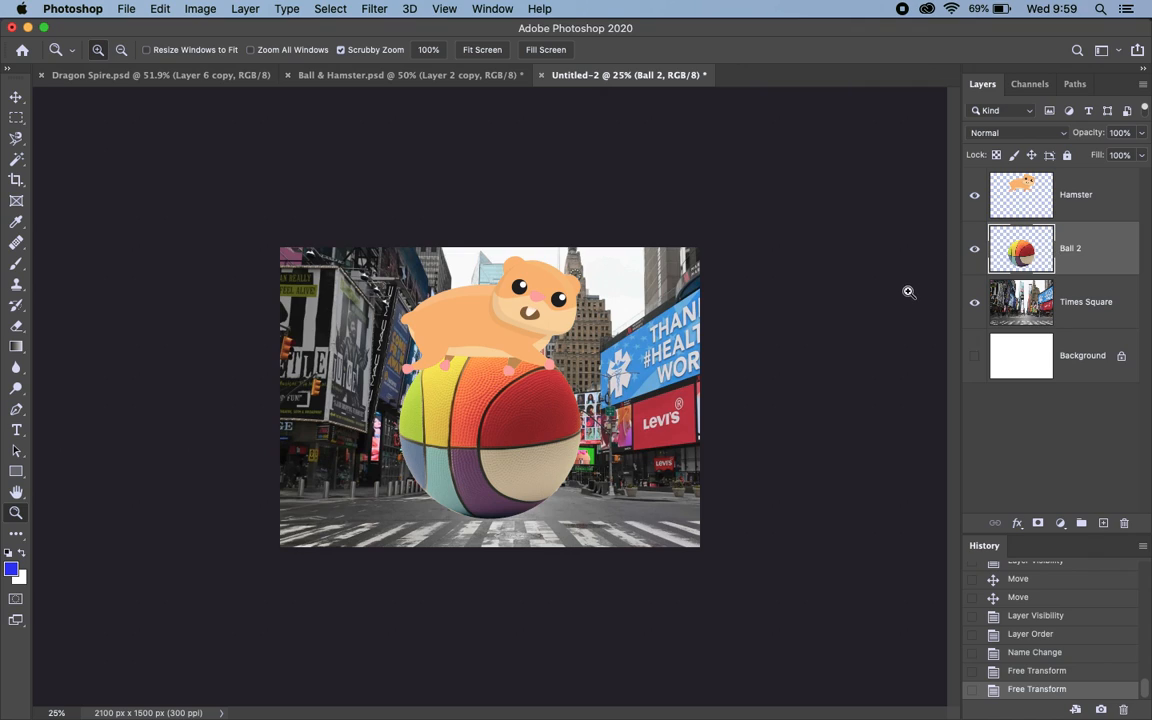
key(super+t)
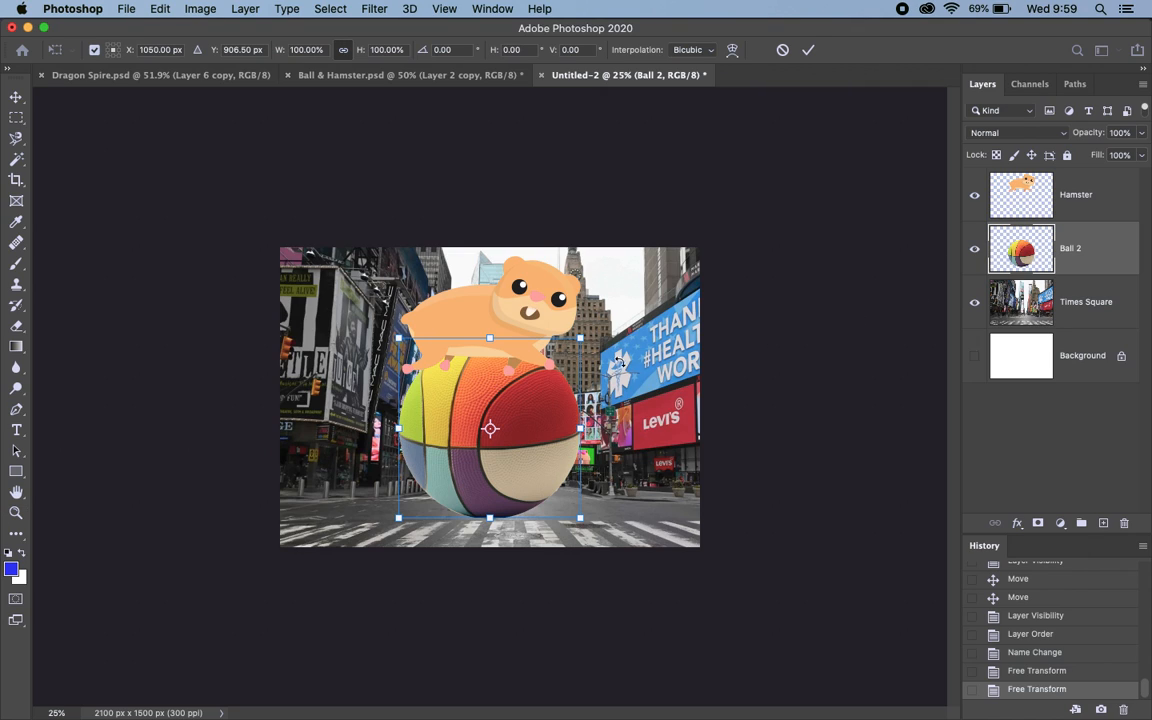
drag(580, 338, 516, 445)
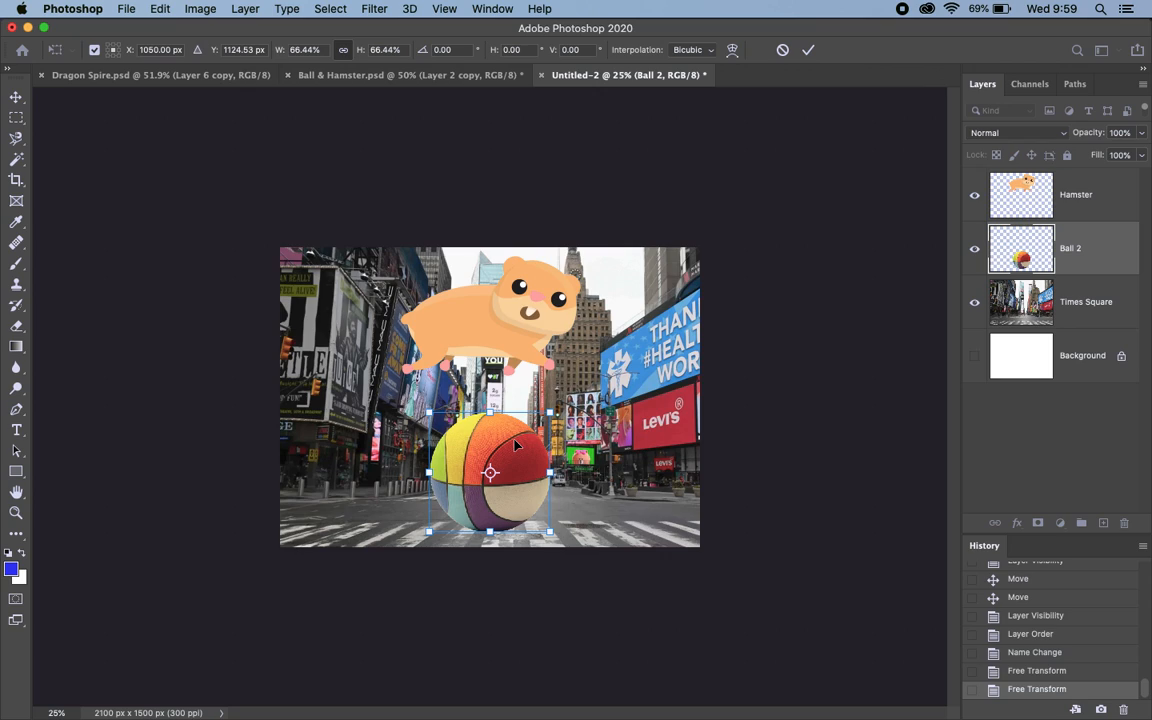
key(Return)
key(z)
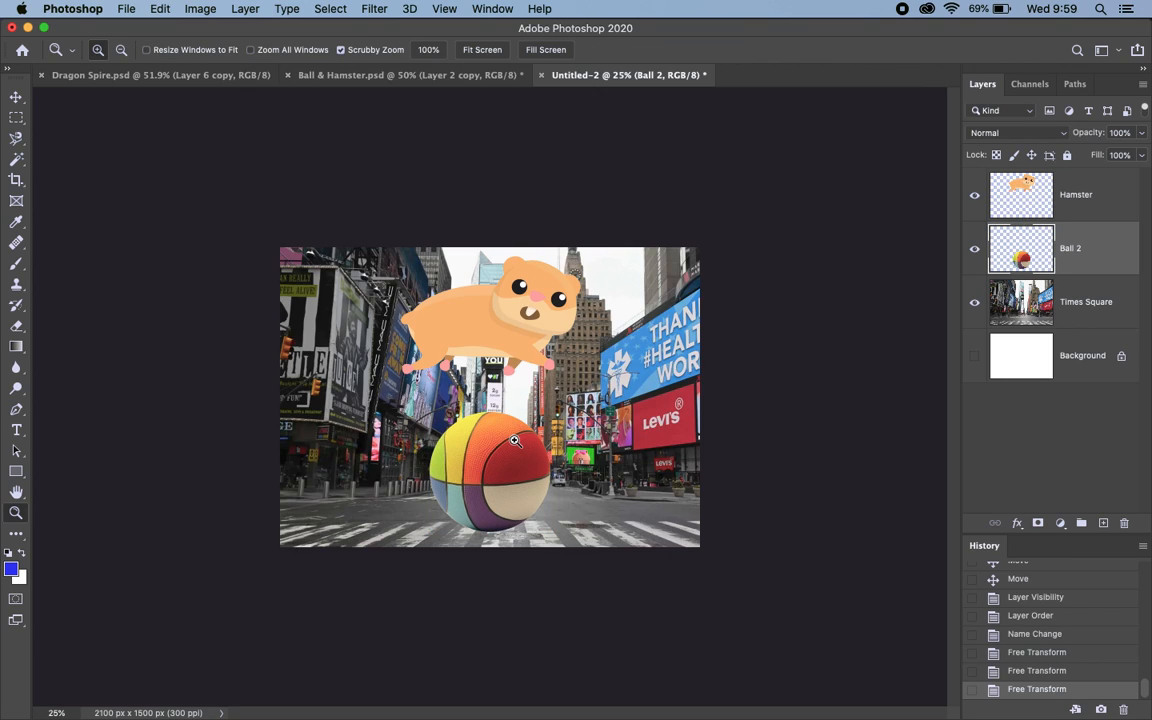
Free Transform the Hamster layer, scaling it proportionally to about 69% and moving it down onto the top of the ball
click(1024, 202)
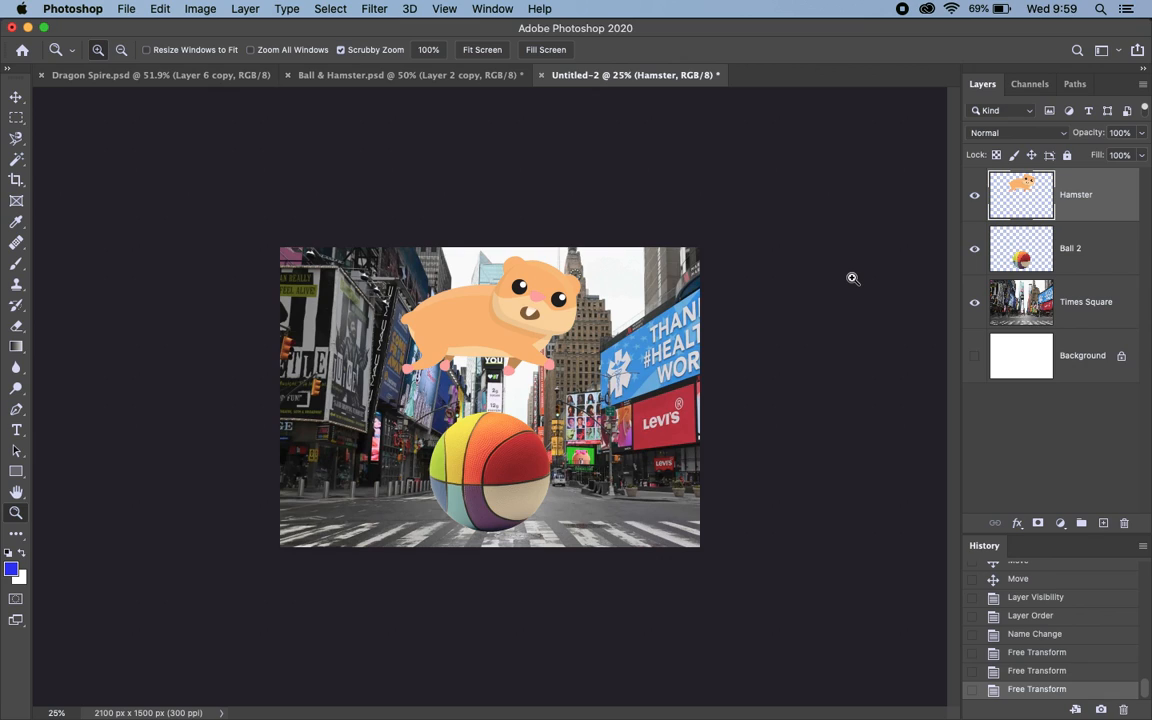
key(super+t)
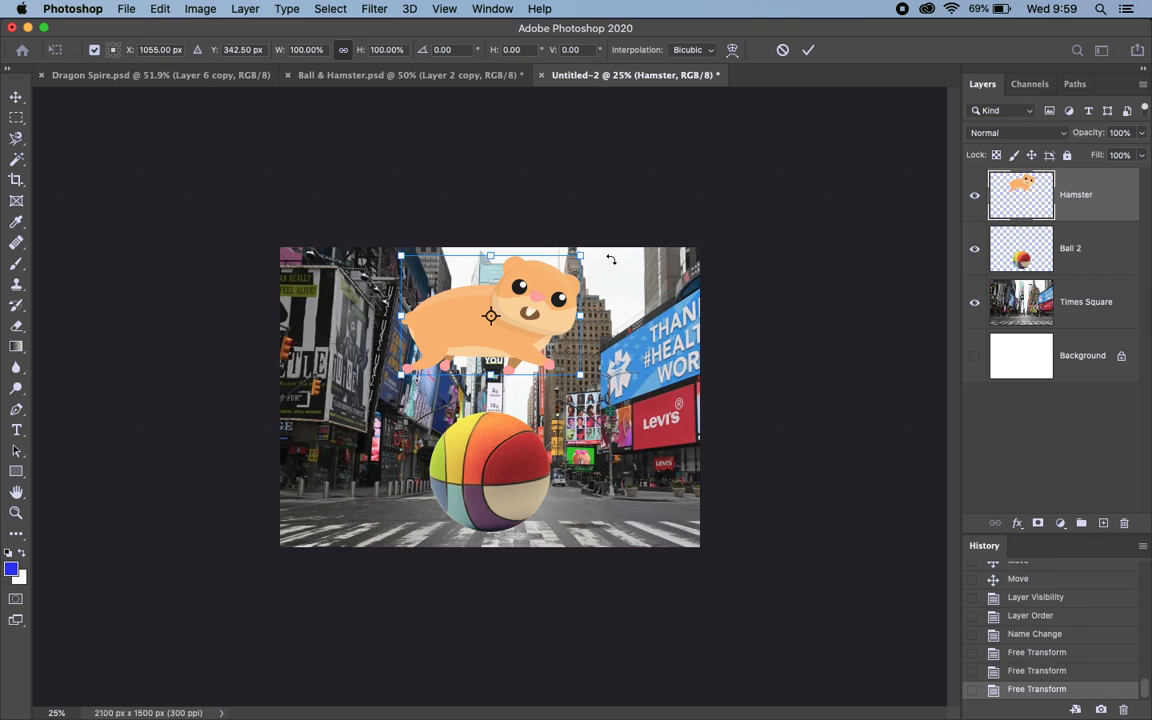
drag(582, 257, 528, 375)
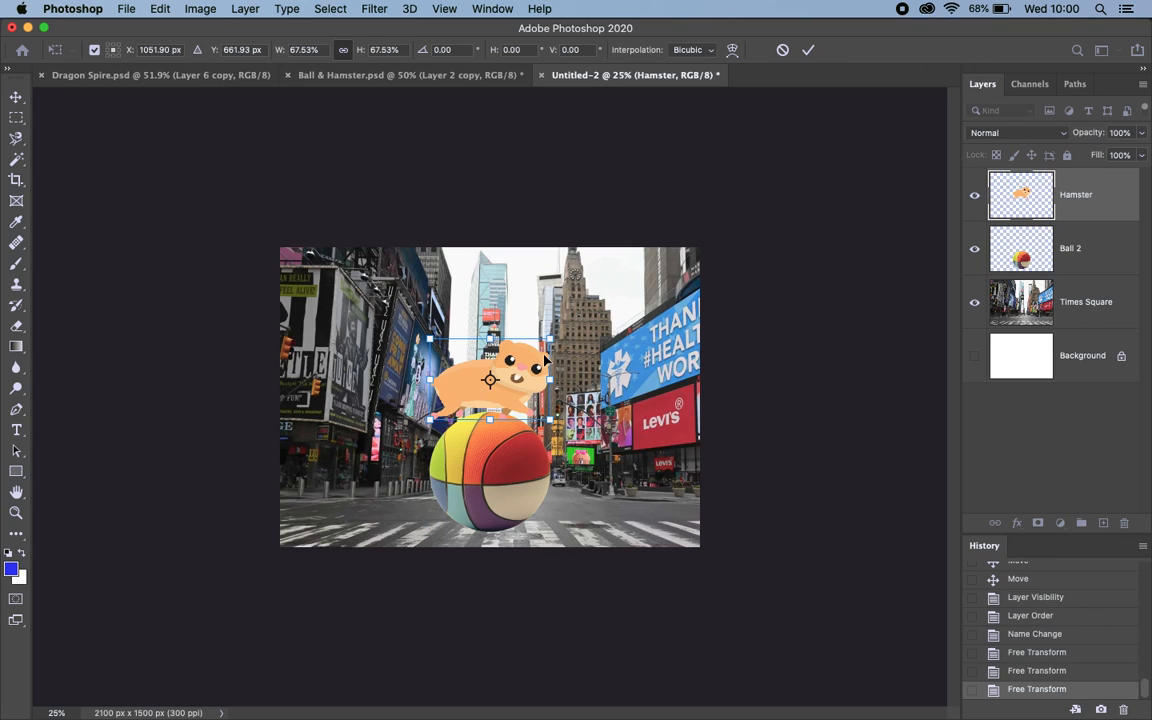
key(super+equal)
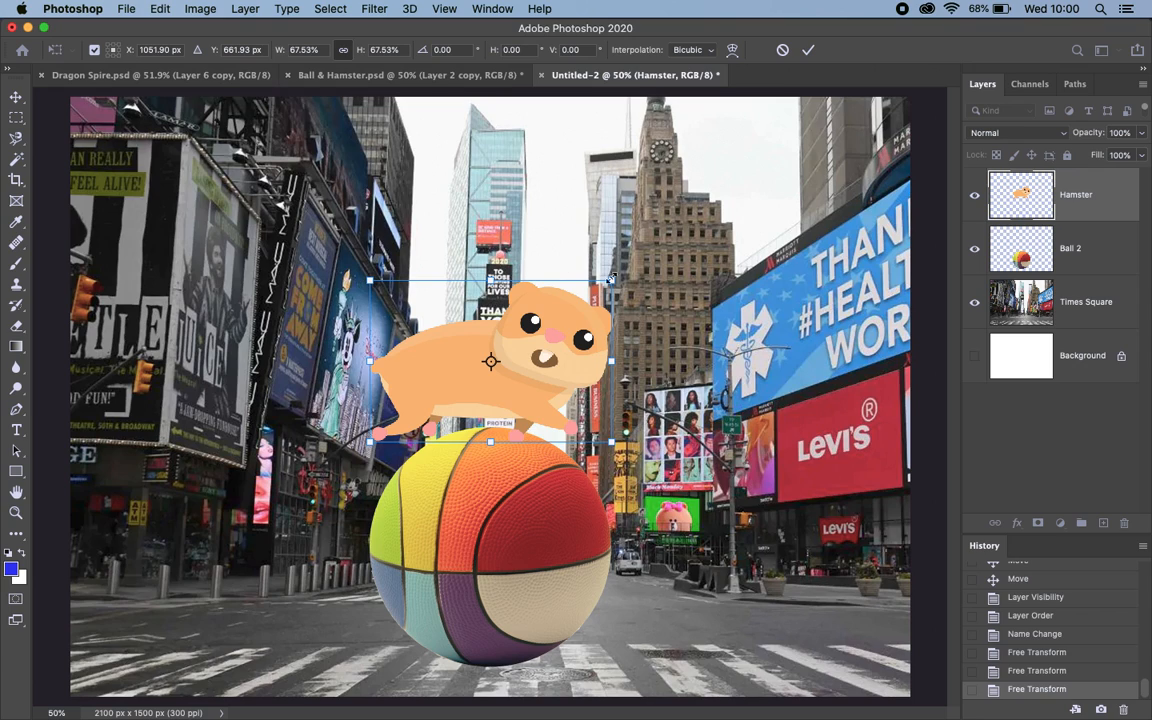
mouse_move(615, 280)
mouse_down()
mouse_move(618, 257)
mouse_move(619, 276)
mouse_up()
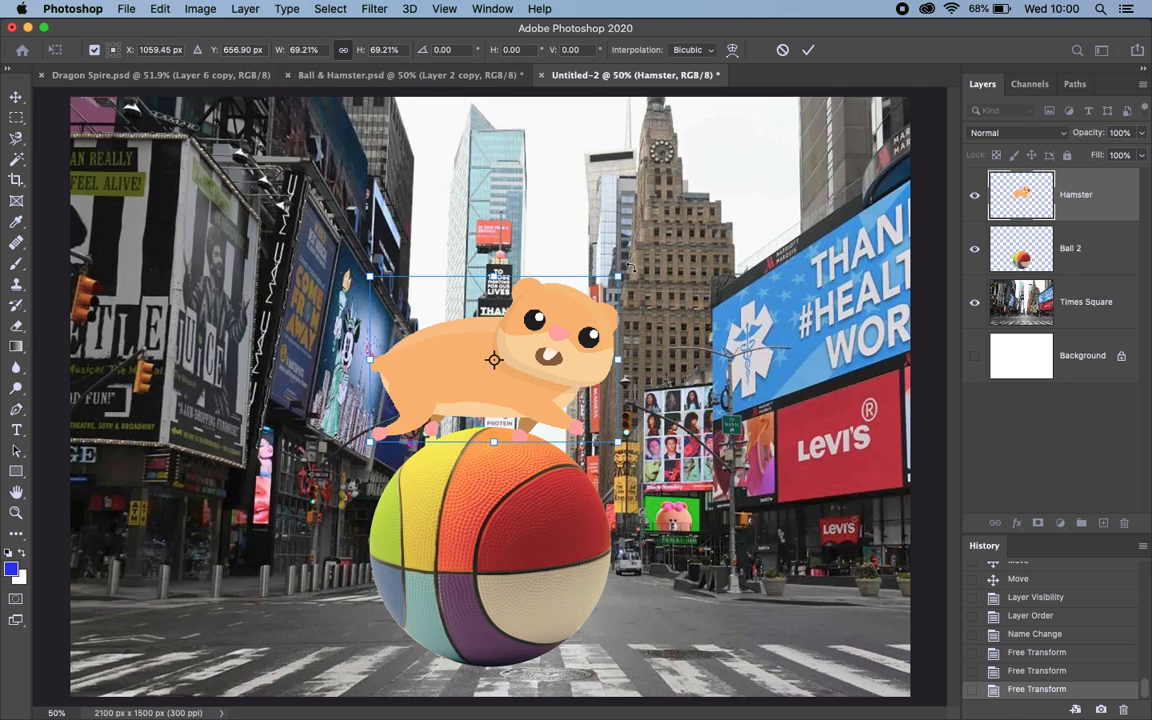
Rotate the Hamster about 3.6° counter-clockwise and reduce its scale to about 63%, centring it on top of the ball
click(630, 266)
drag(630, 266, 549, 308)
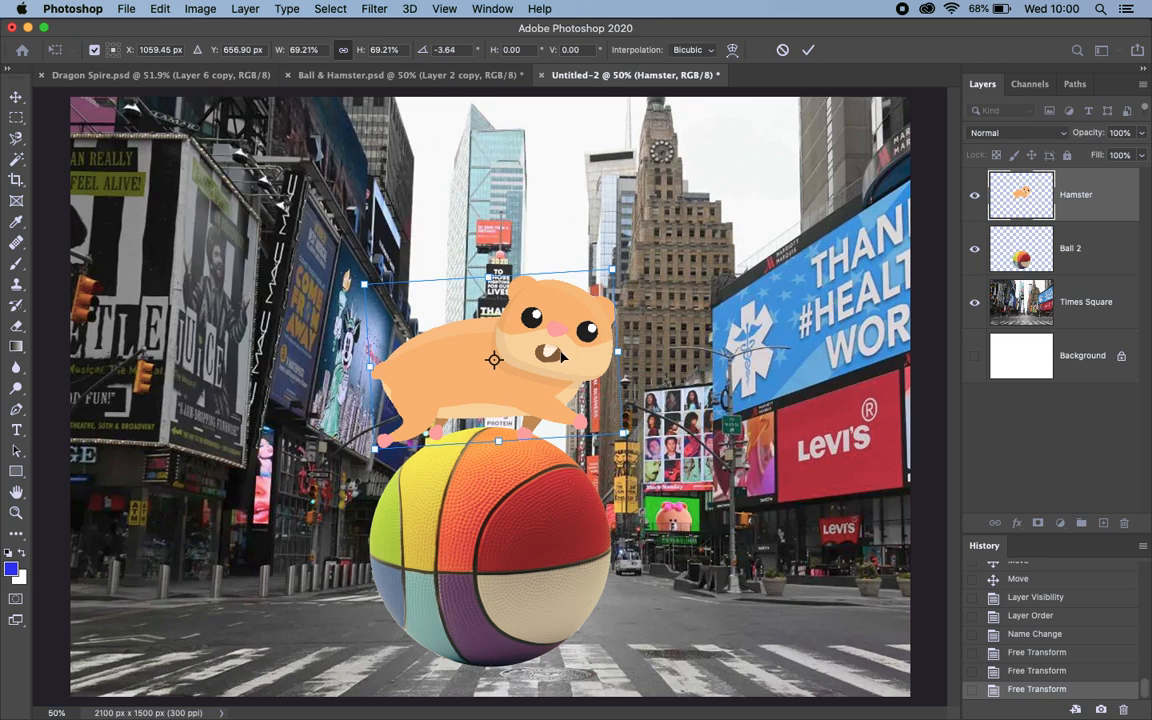
right_click(560, 355)
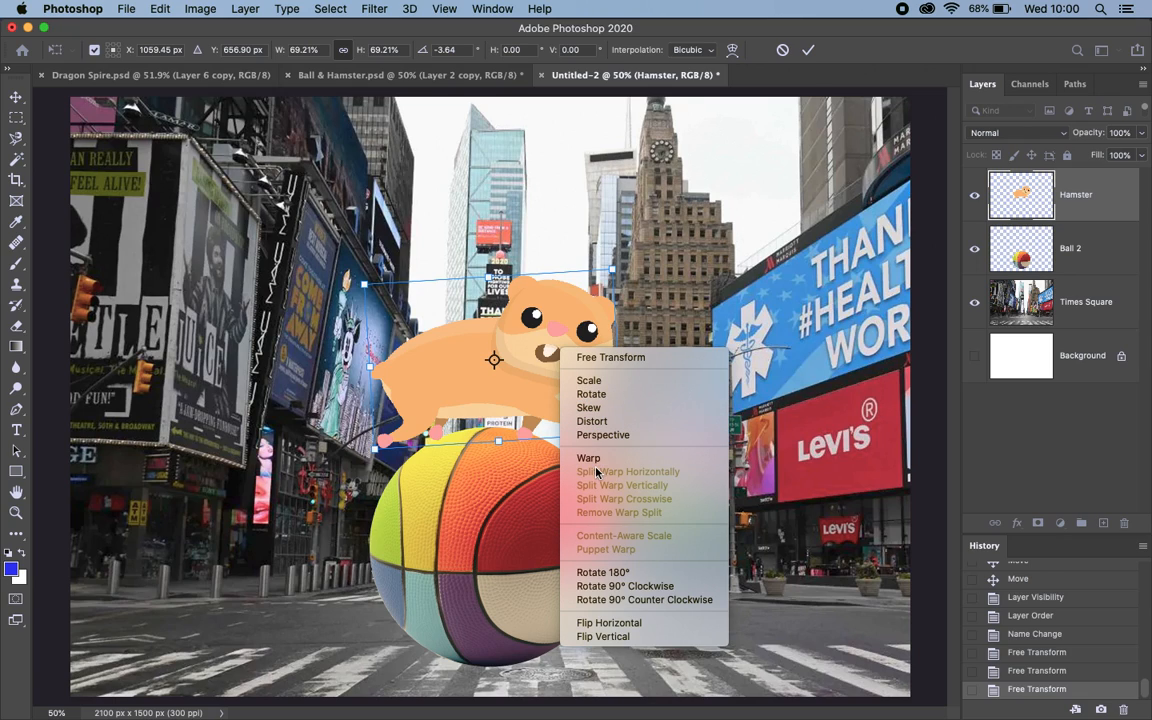
click(507, 395)
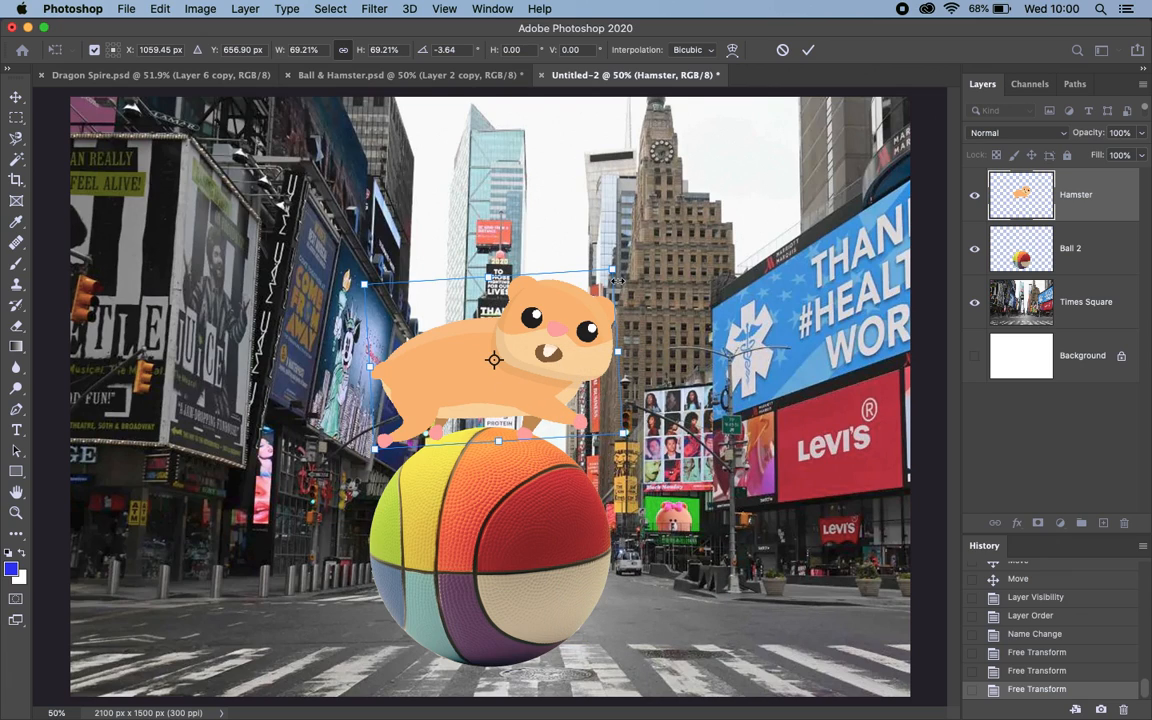
drag(613, 265, 590, 287)
drag(535, 343, 548, 341)
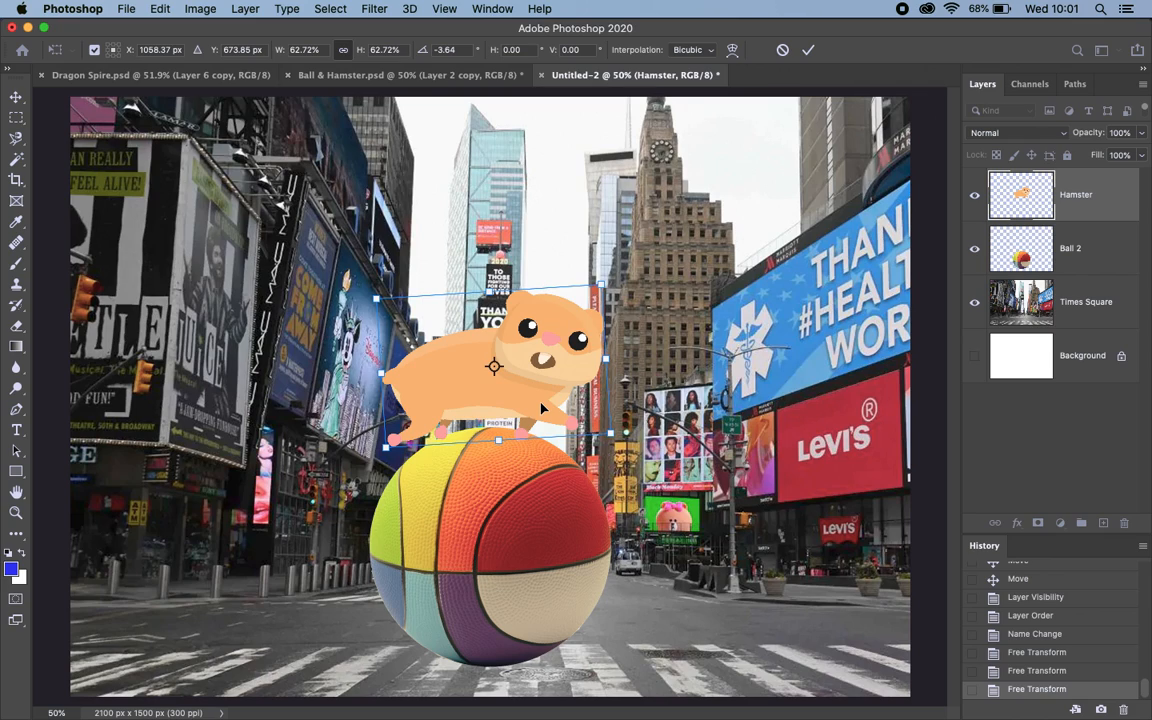
key(Return)
key(z)
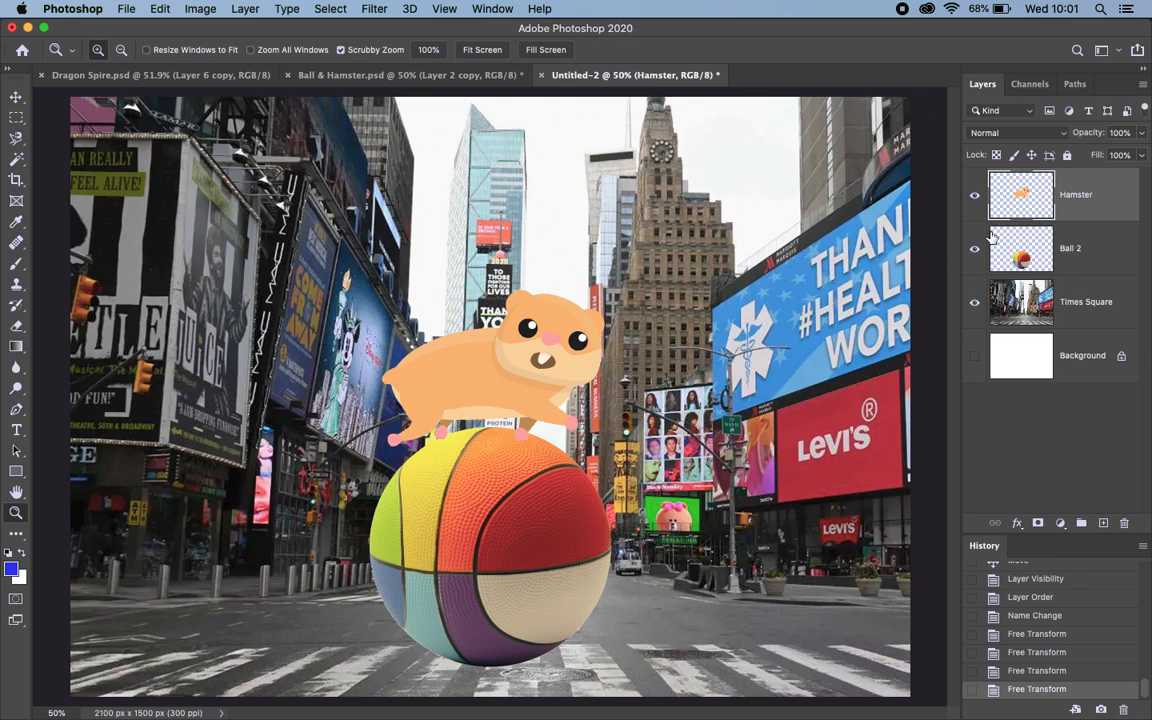
Move the Hamster layer below Ball 2 in the layer order so the ball overlaps the hamster's feet
drag(1015, 211, 1016, 276)
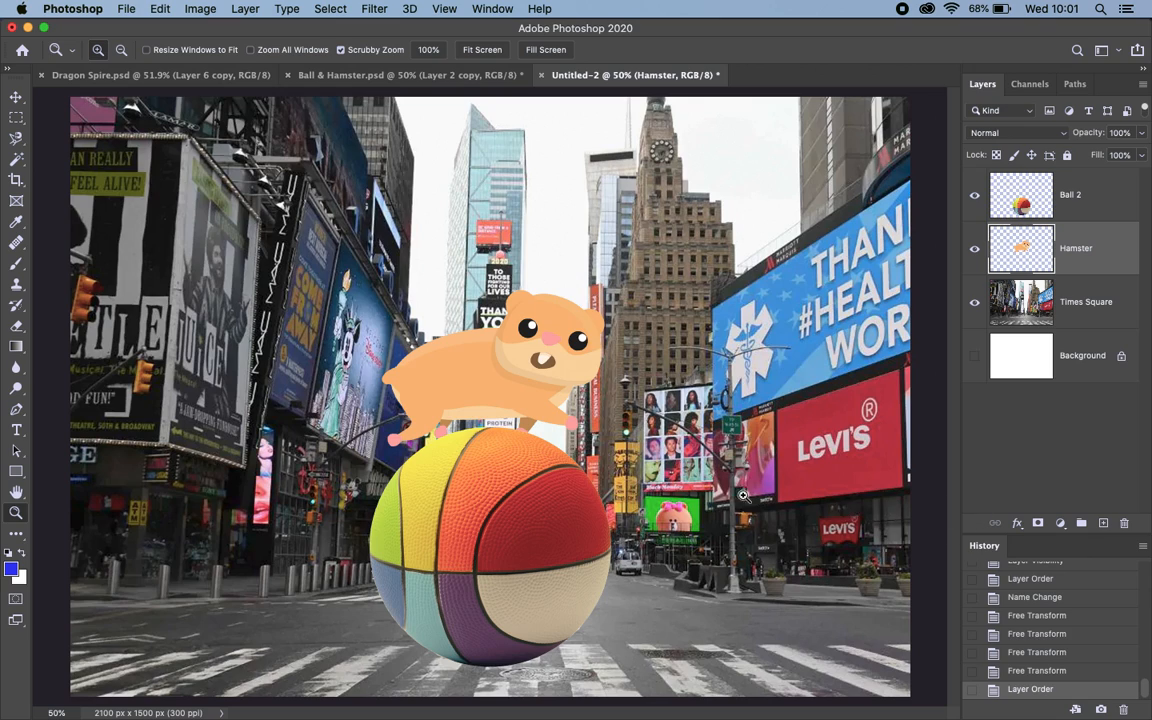
alt+click(731, 407)
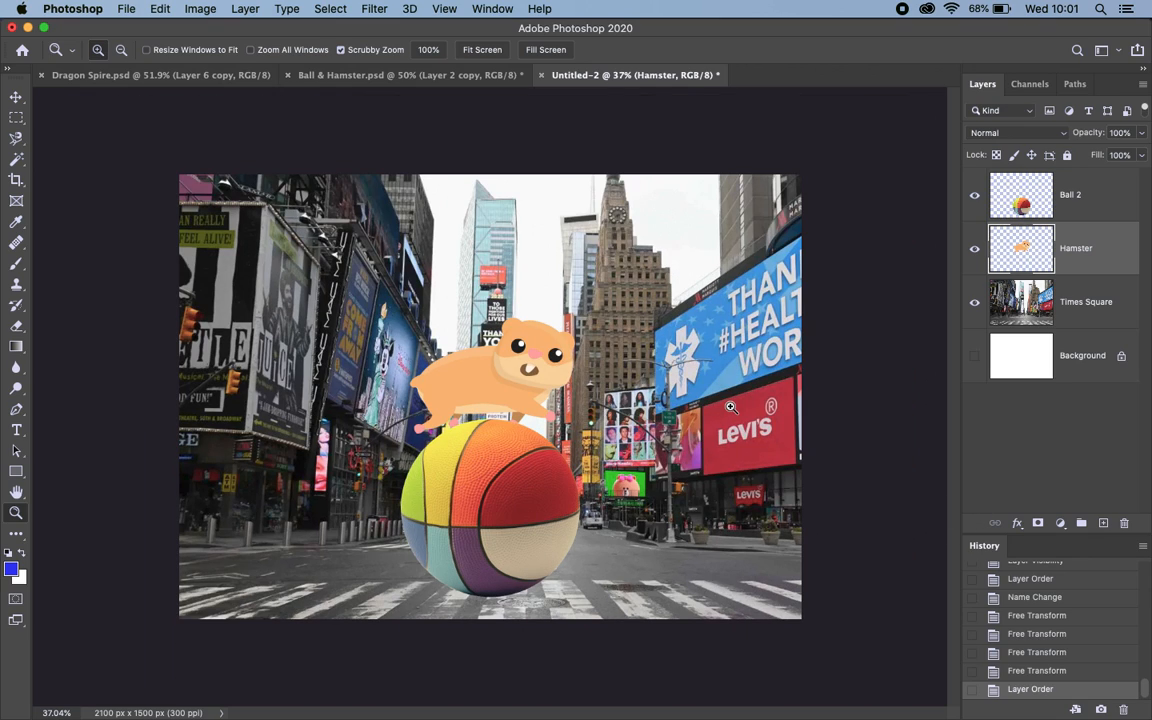